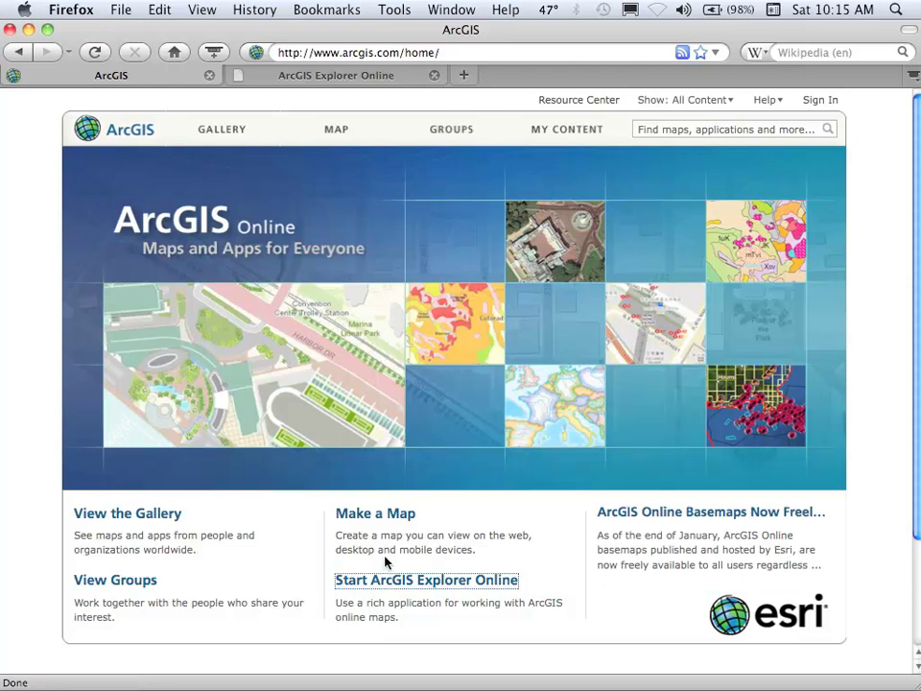
Switch to the ArcGIS Explorer Online tab with its untitled world map.
{"action": "left_click", "coordinate": [370, 75]}
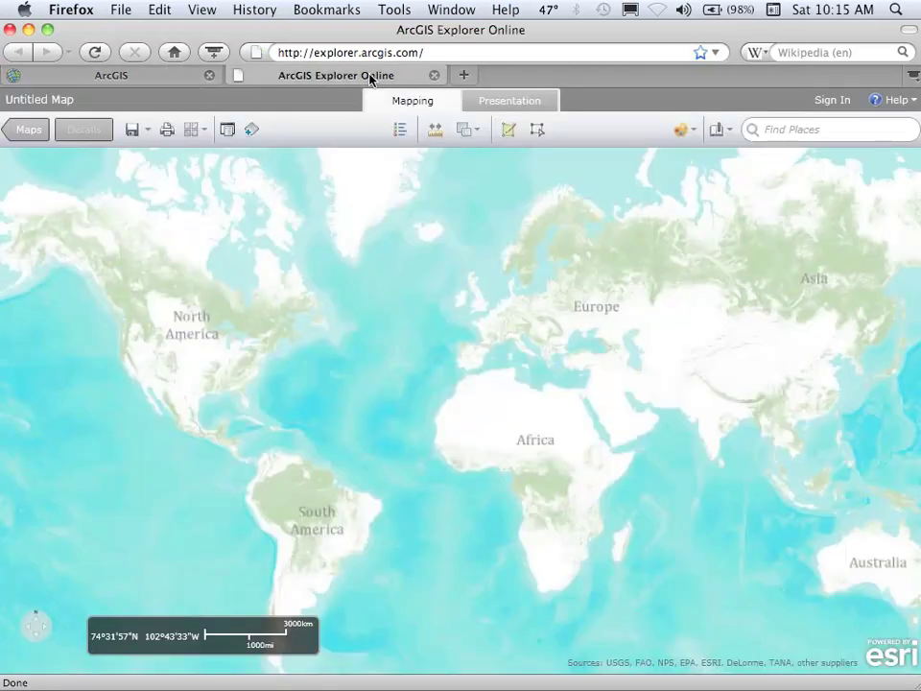
Pan the world map to recentre it, hide the XY coordinate and scale readout, and show the basemap gallery.
{"action": "left_click_drag", "start_coordinate": [351, 313], "coordinate": [394, 276]}
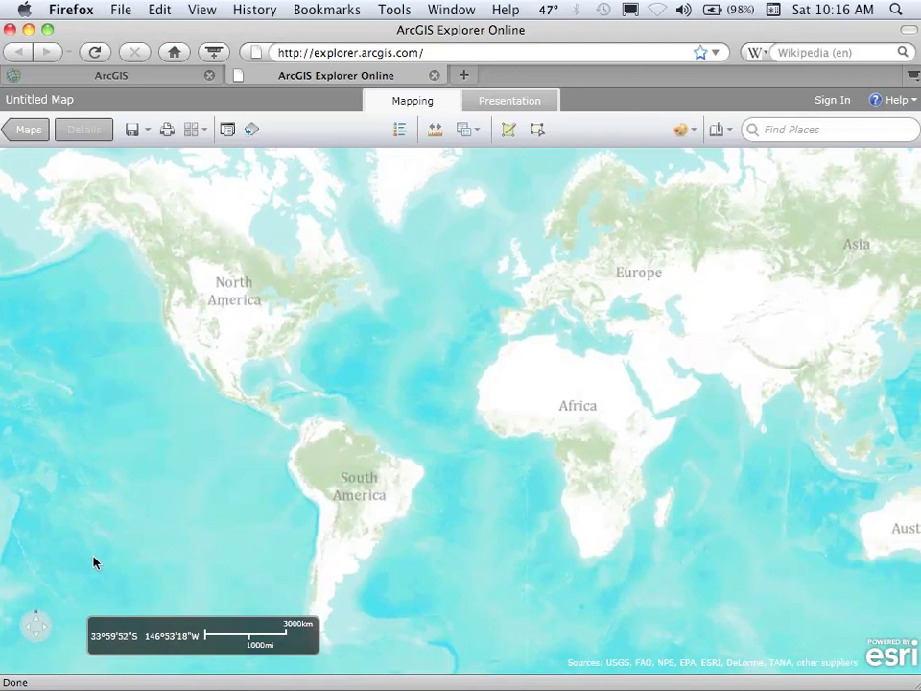
{"action": "mouse_move", "coordinate": [37, 627]}
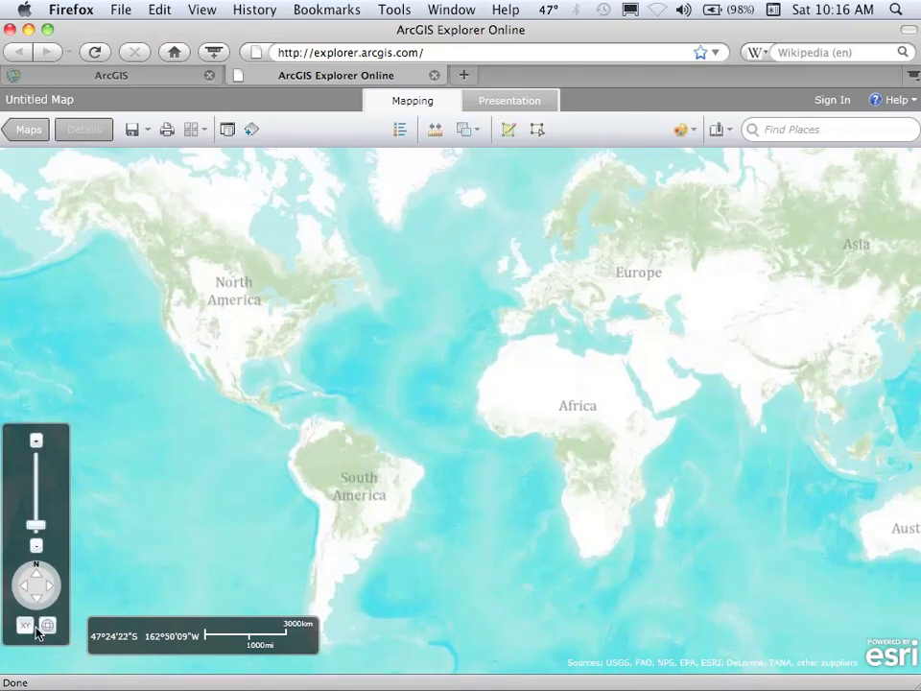
{"action": "left_click", "coordinate": [26, 629]}
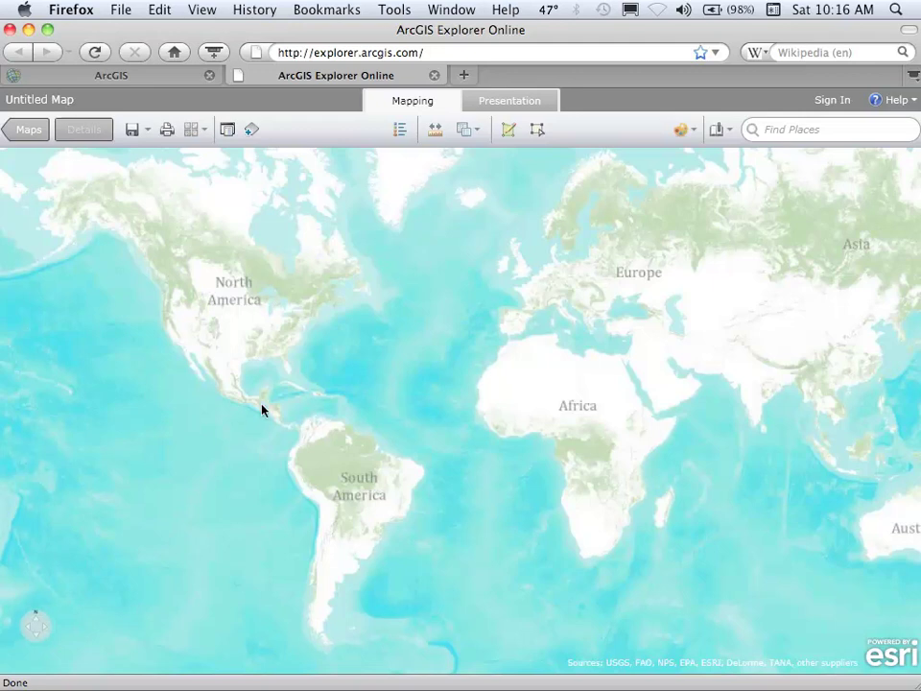
{"action": "left_click", "coordinate": [204, 138]}
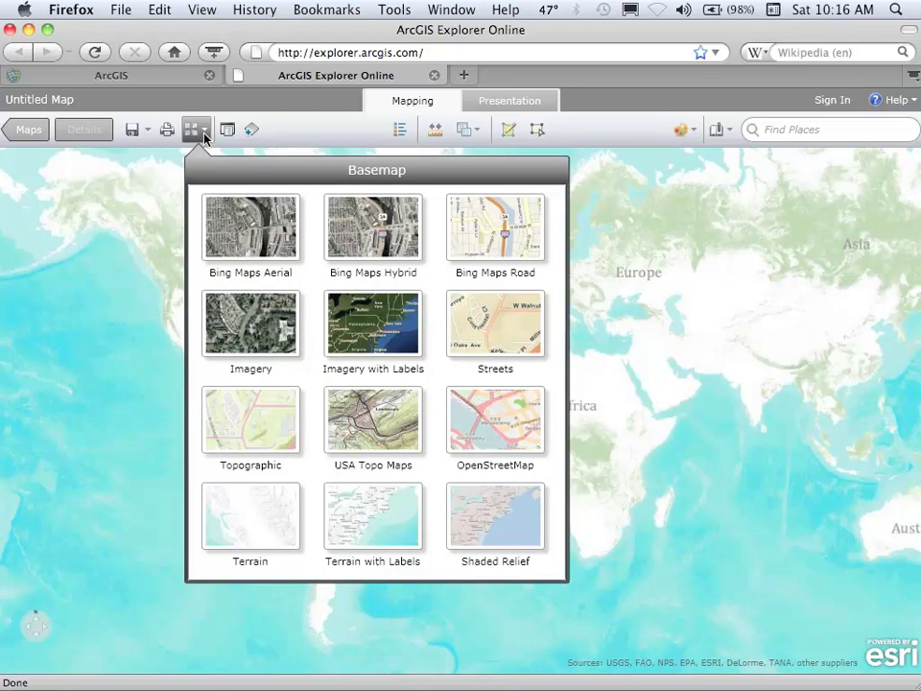
Frame North America on Imagery, switch the basemap to Streets, and list the map's layers.
{"action": "left_click", "coordinate": [240, 322]}
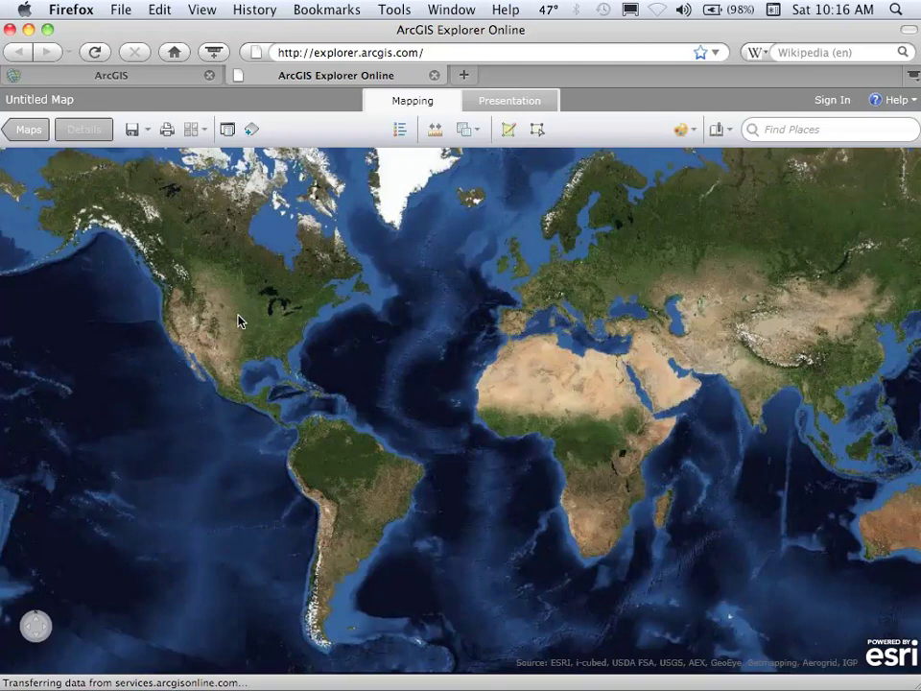
{"action": "scroll", "coordinate": [257, 331], "scroll_direction": "up", "scroll_amount": 1}
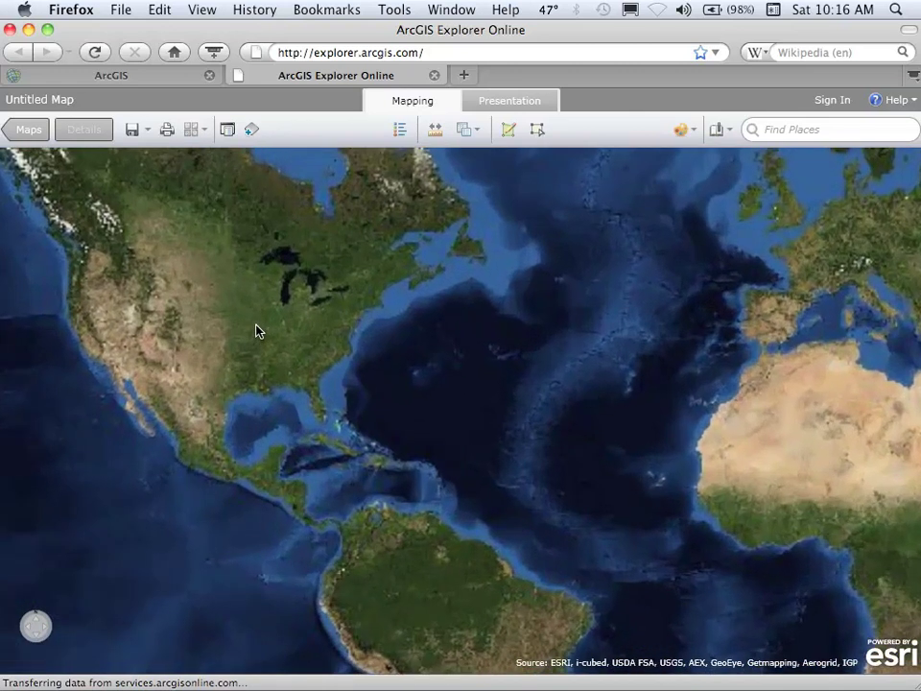
{"action": "left_click_drag", "start_coordinate": [257, 331], "coordinate": [345, 403]}
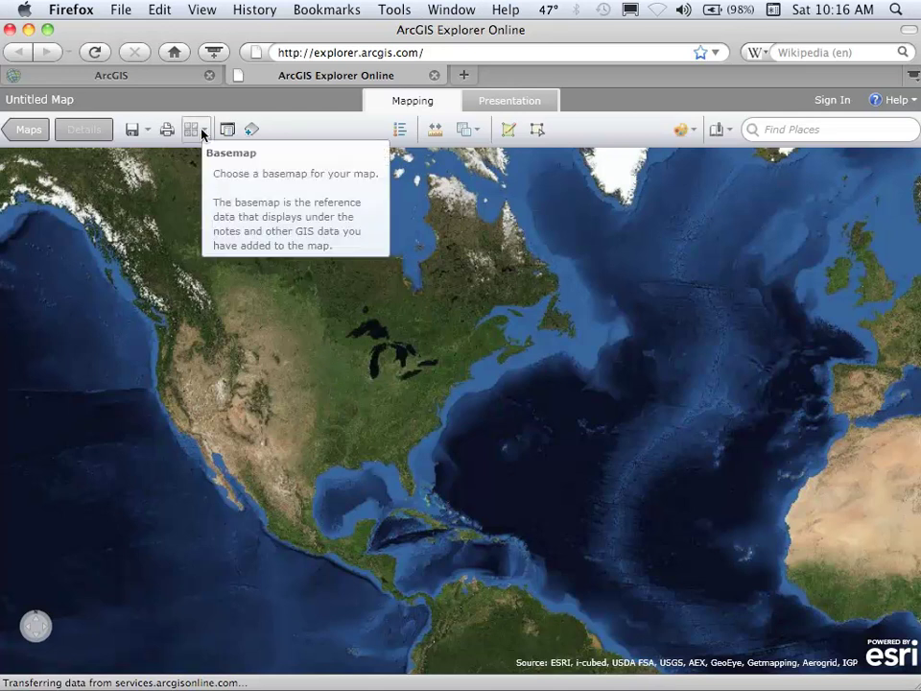
{"action": "left_click", "coordinate": [202, 133]}
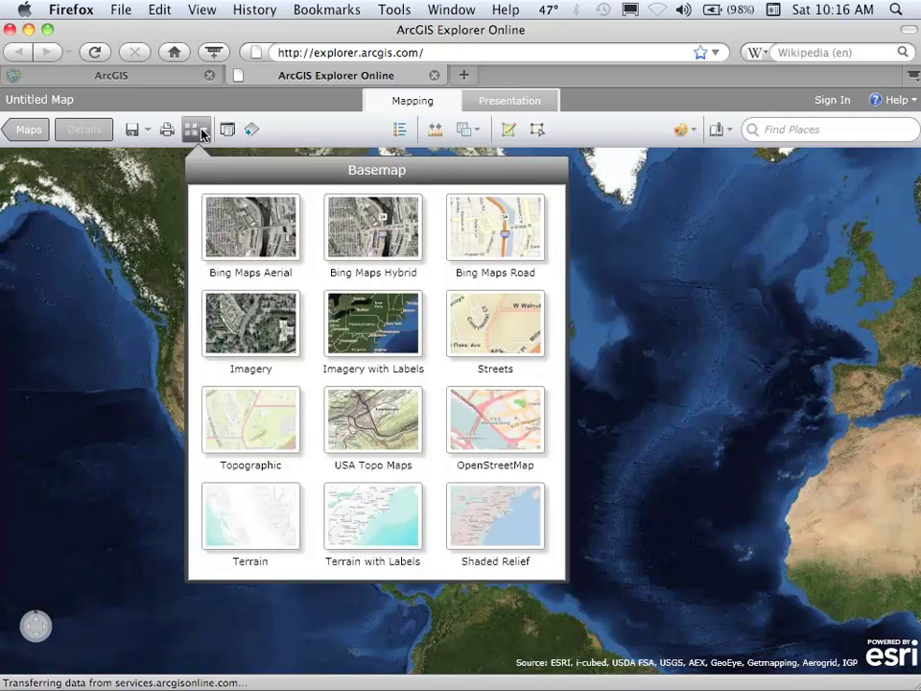
{"action": "left_click", "coordinate": [486, 330]}
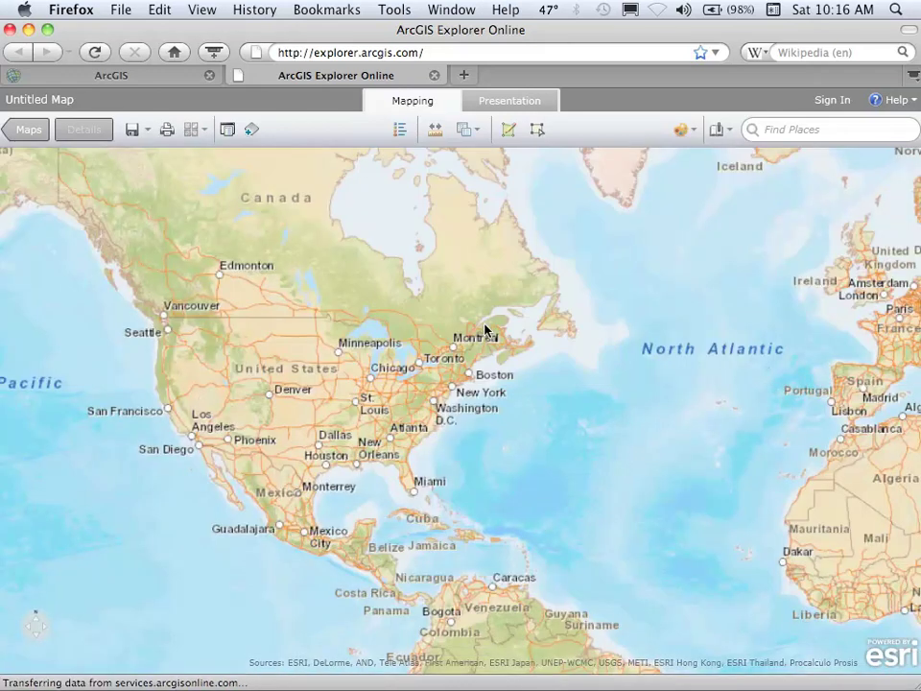
{"action": "left_click", "coordinate": [227, 130]}
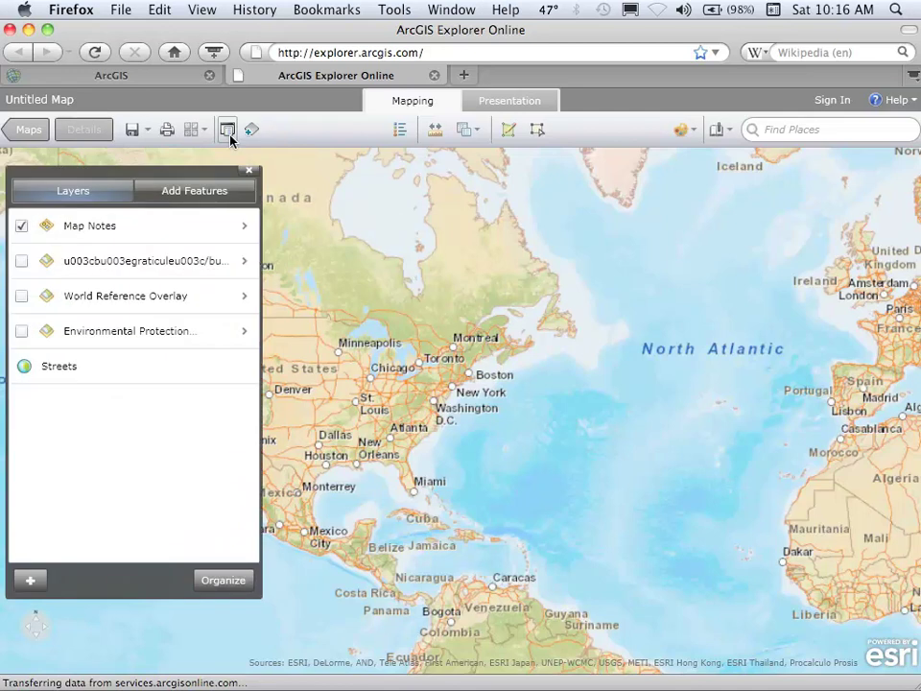
Check the Add Features note types, go back to the Layers list, then close the contents panel.
{"action": "left_click", "coordinate": [227, 191]}
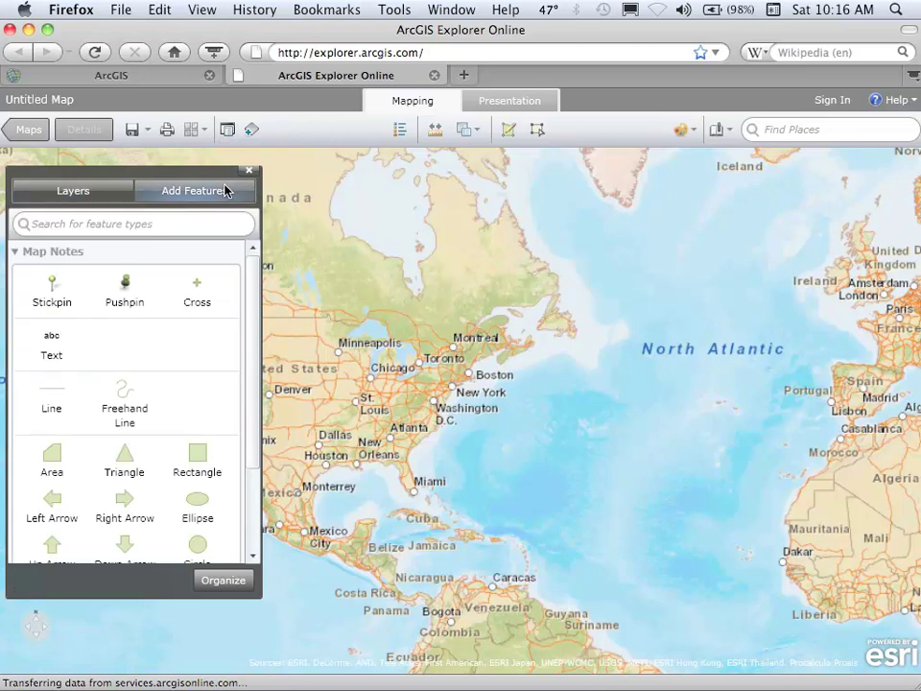
{"action": "left_click", "coordinate": [120, 189]}
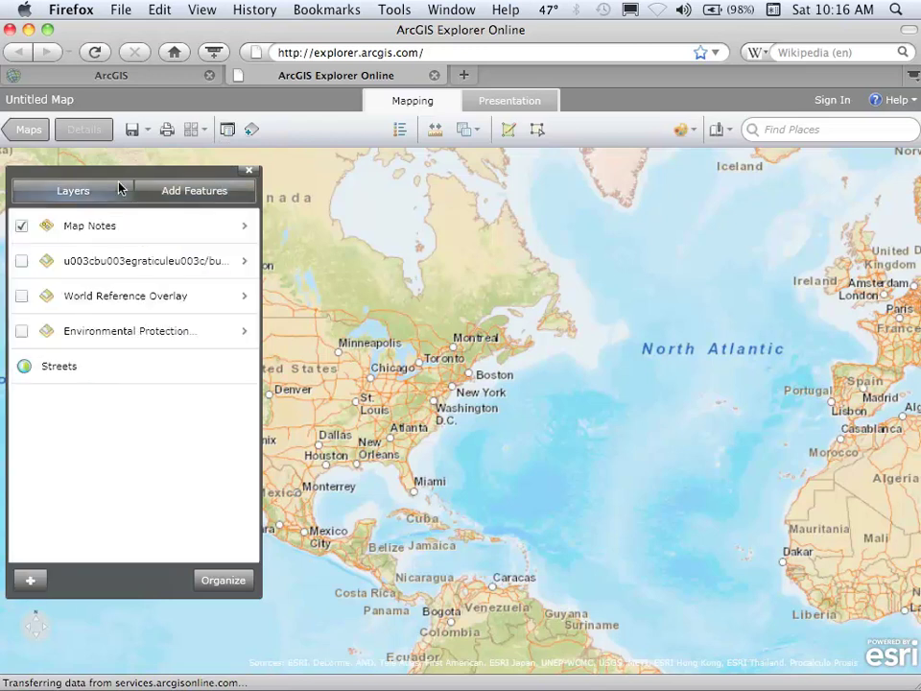
{"action": "left_click", "coordinate": [248, 172]}
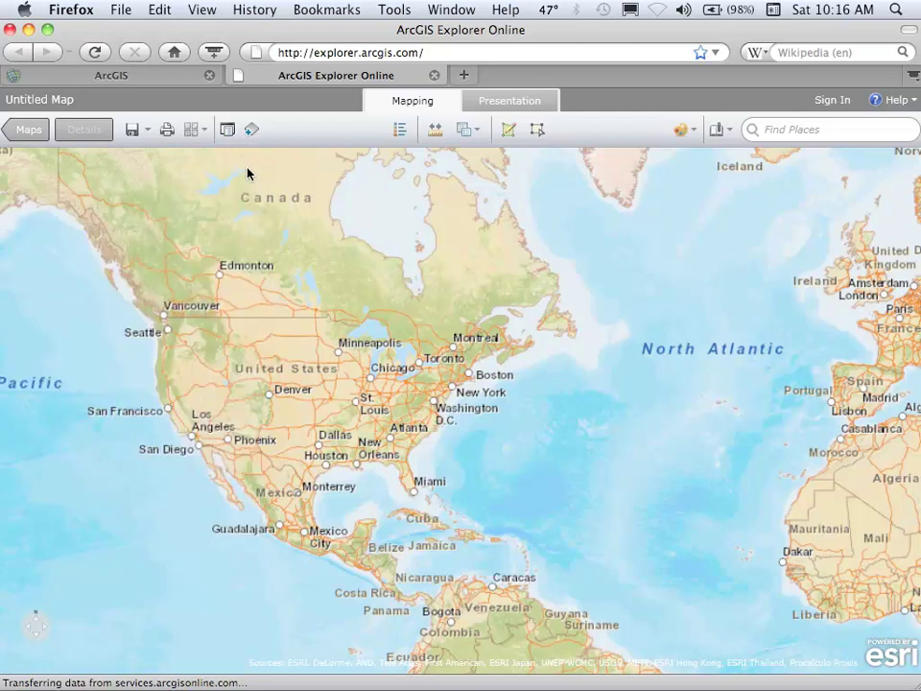
Enter presentation mode, show 'The World of Presentations' slide's layers, then select the 48 States slide.
{"action": "left_click", "coordinate": [493, 107]}
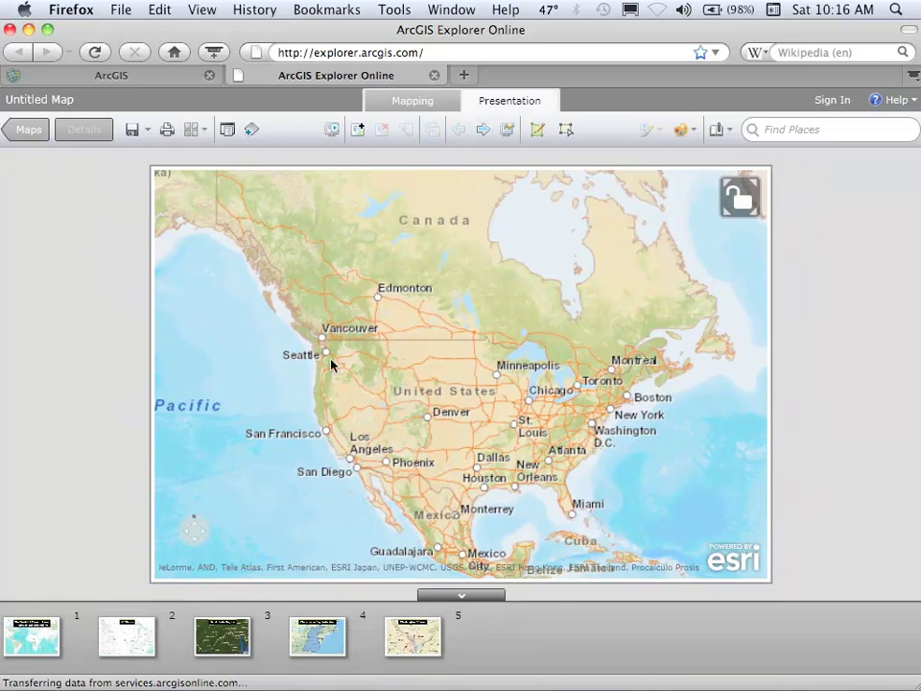
{"action": "left_click", "coordinate": [44, 648]}
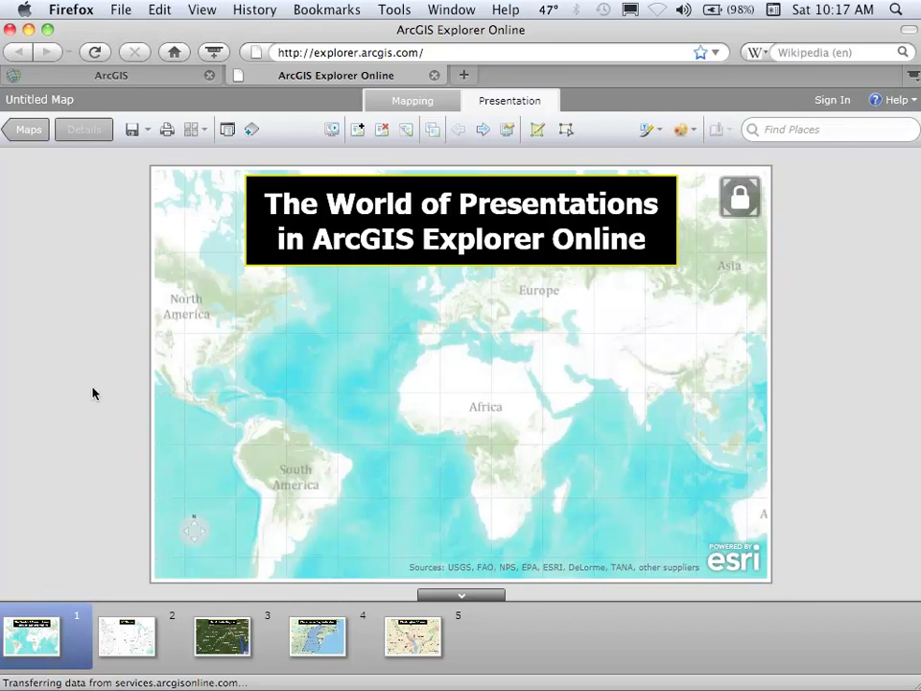
{"action": "left_click", "coordinate": [227, 131]}
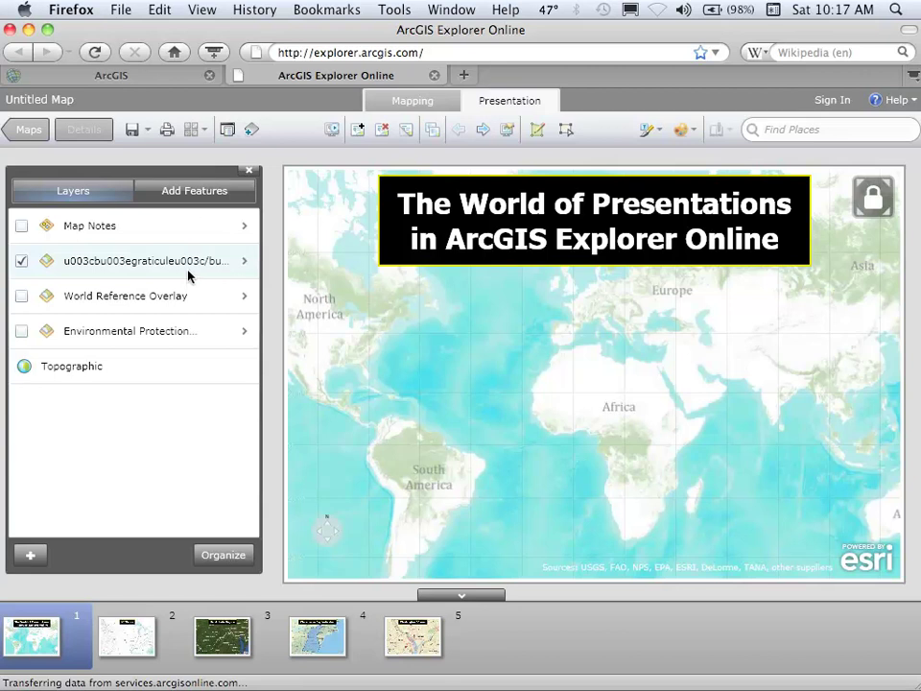
{"action": "left_click", "coordinate": [133, 641]}
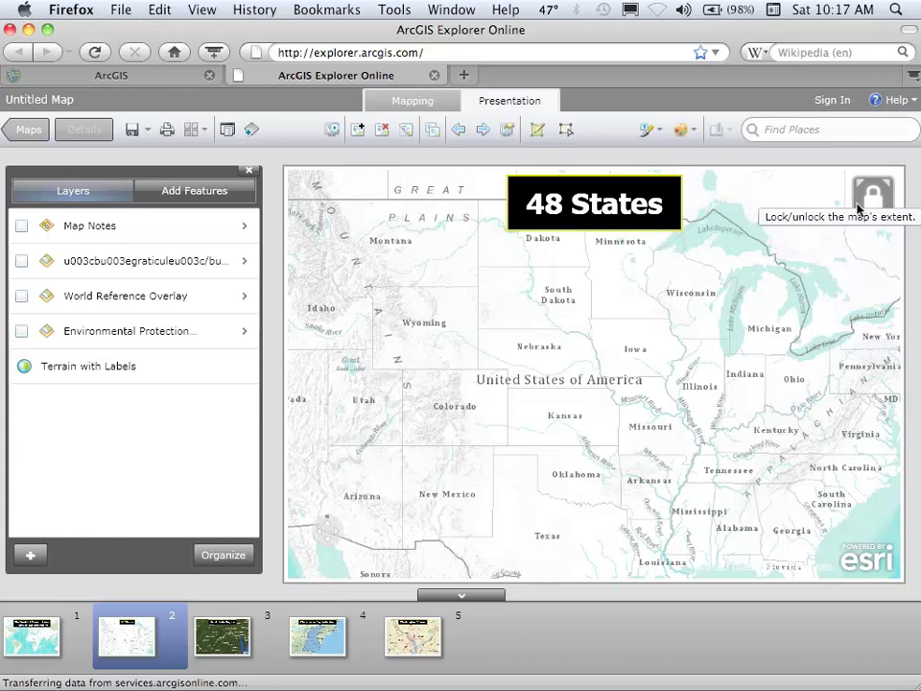
Step through Mid-Atlantic Region, Chesapeake Bay Watershed (checking its polygon popup) and Washington DC area, closing Layers.
{"action": "left_click", "coordinate": [237, 636]}
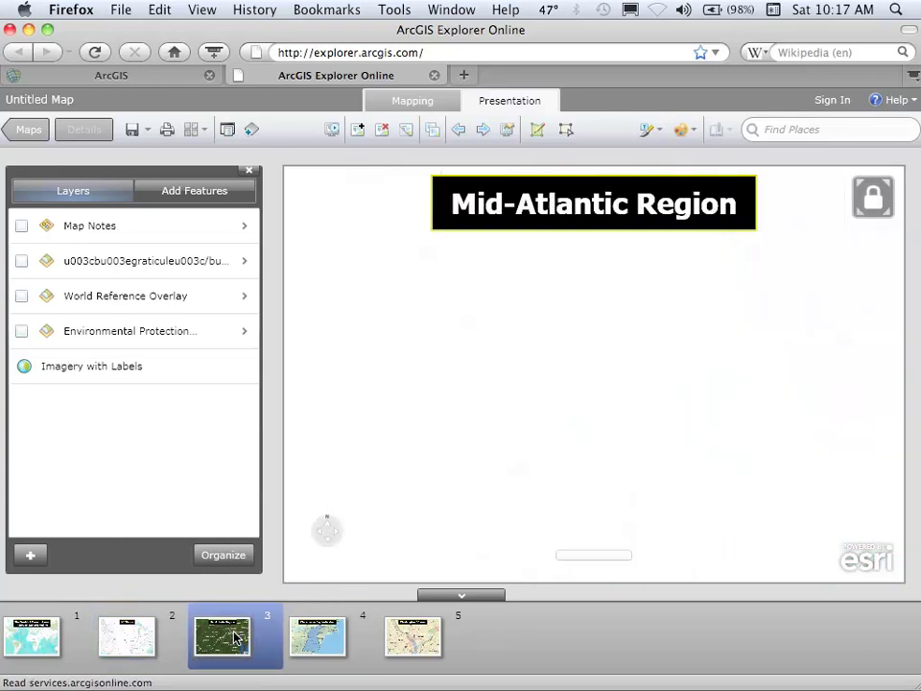
{"action": "left_click", "coordinate": [309, 643]}
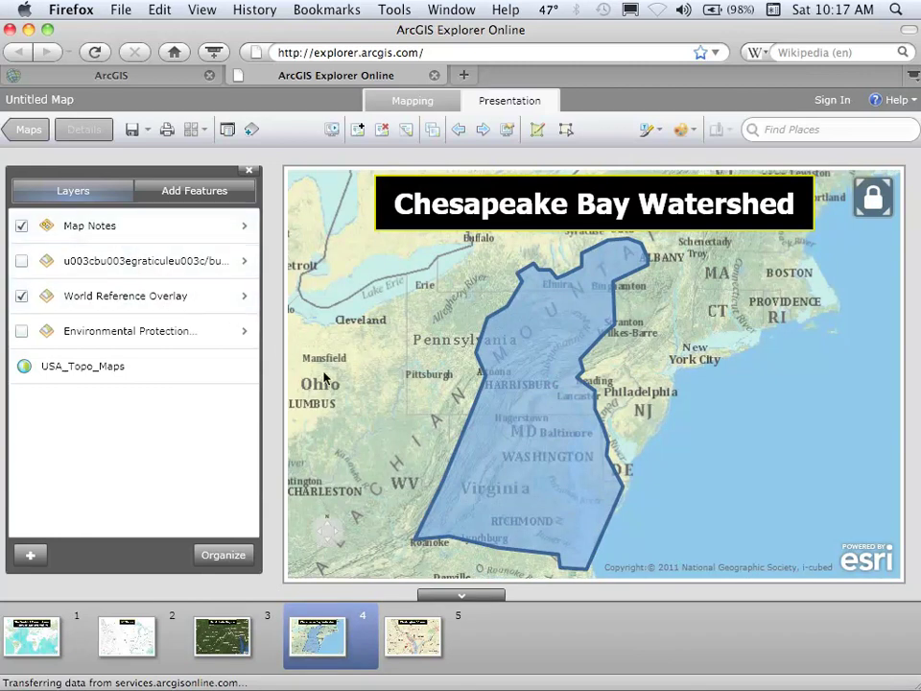
{"action": "left_click", "coordinate": [544, 450]}
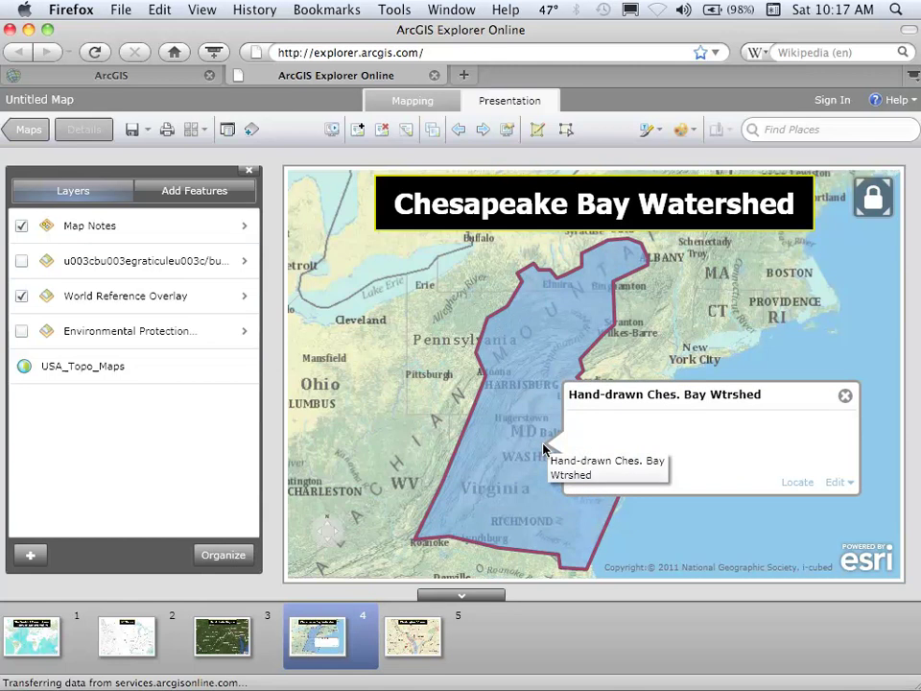
{"action": "left_click", "coordinate": [845, 396]}
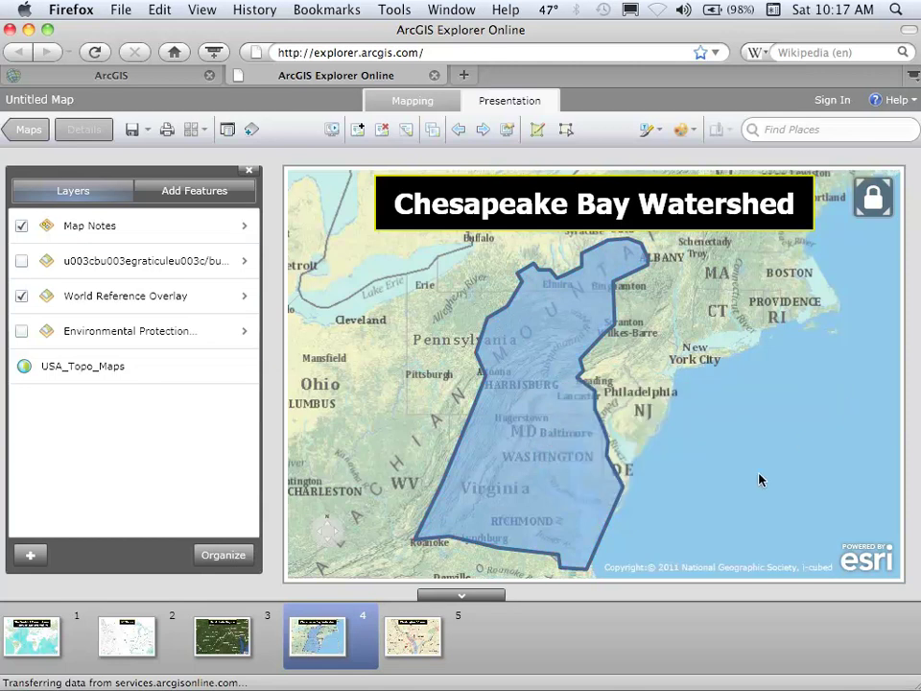
{"action": "left_click", "coordinate": [407, 638]}
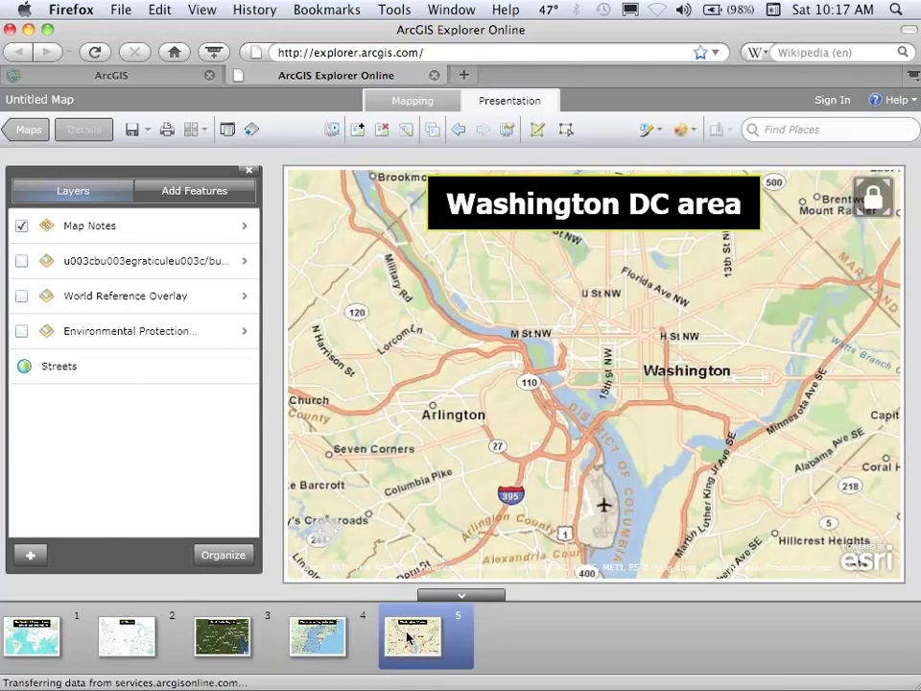
{"action": "left_click", "coordinate": [249, 173]}
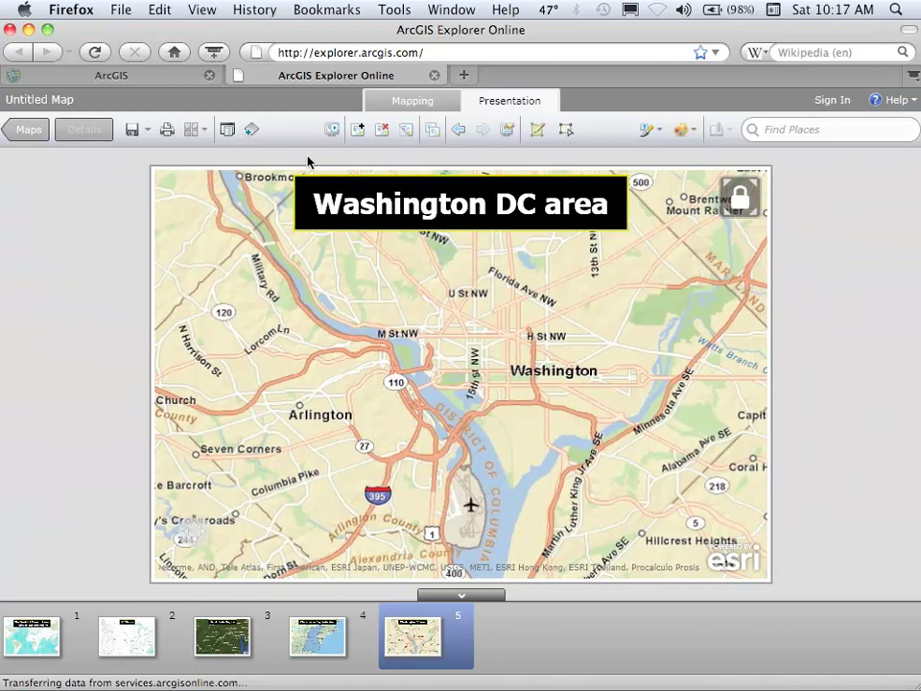
Add a sixth slide titled 'Washington Mall' on the DC street map and show the basemap gallery.
{"action": "left_click", "coordinate": [355, 135]}
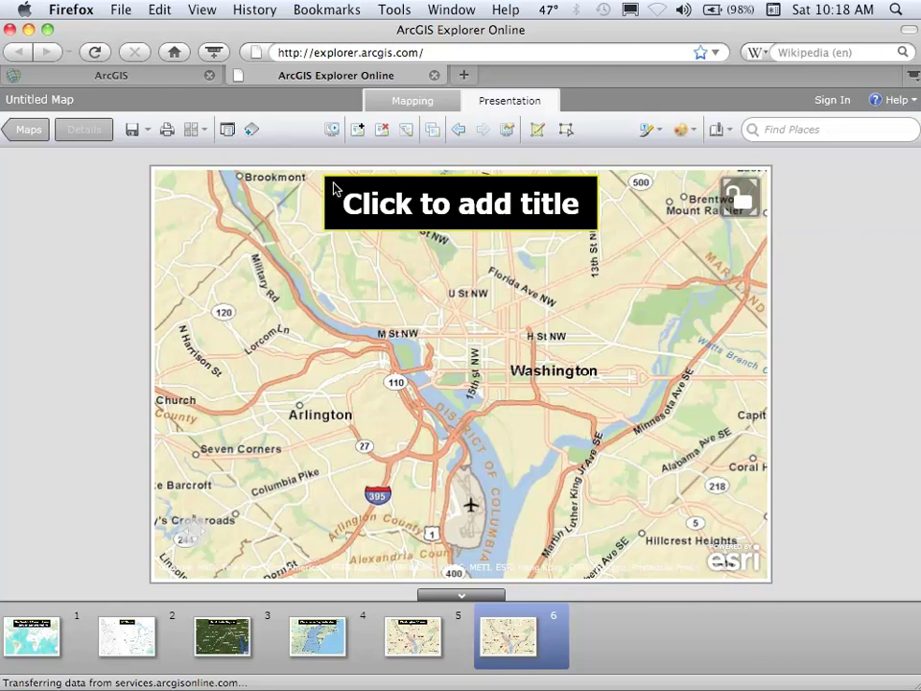
{"action": "left_click", "coordinate": [373, 211]}
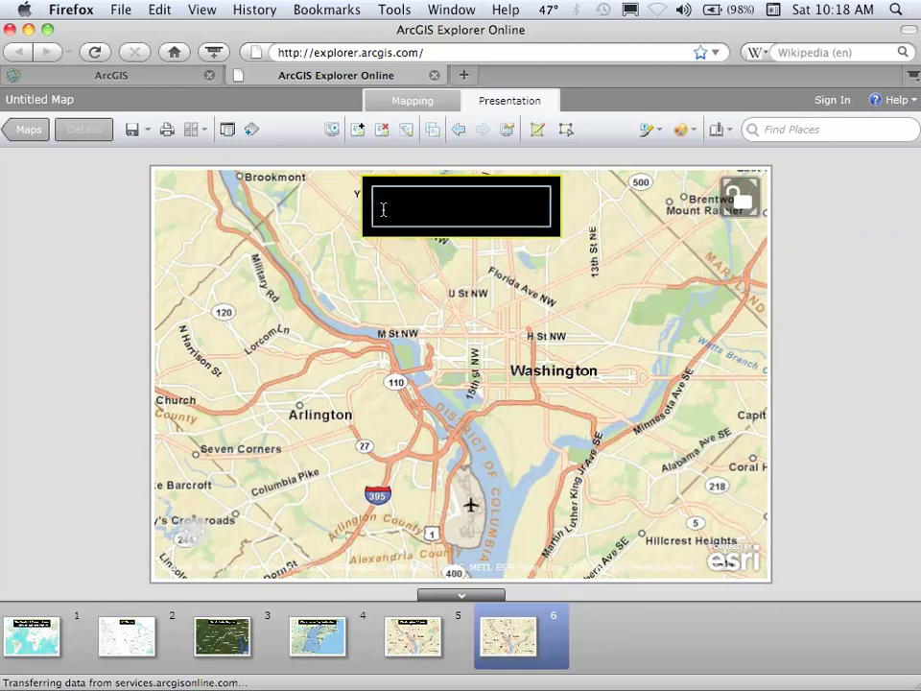
{"action": "type", "text": "Washington"}
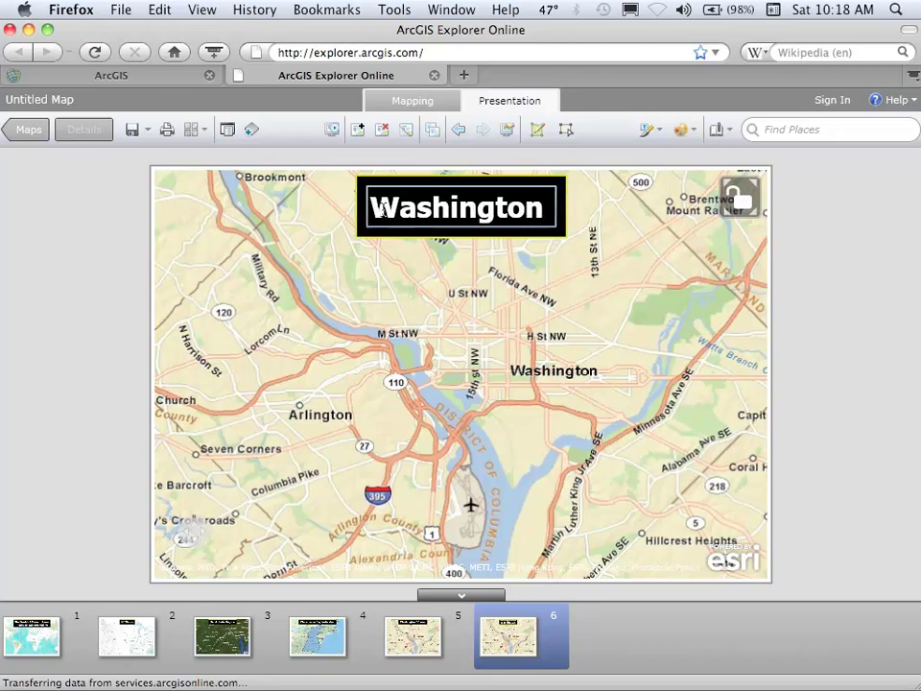
{"action": "type", "text": " Mall"}
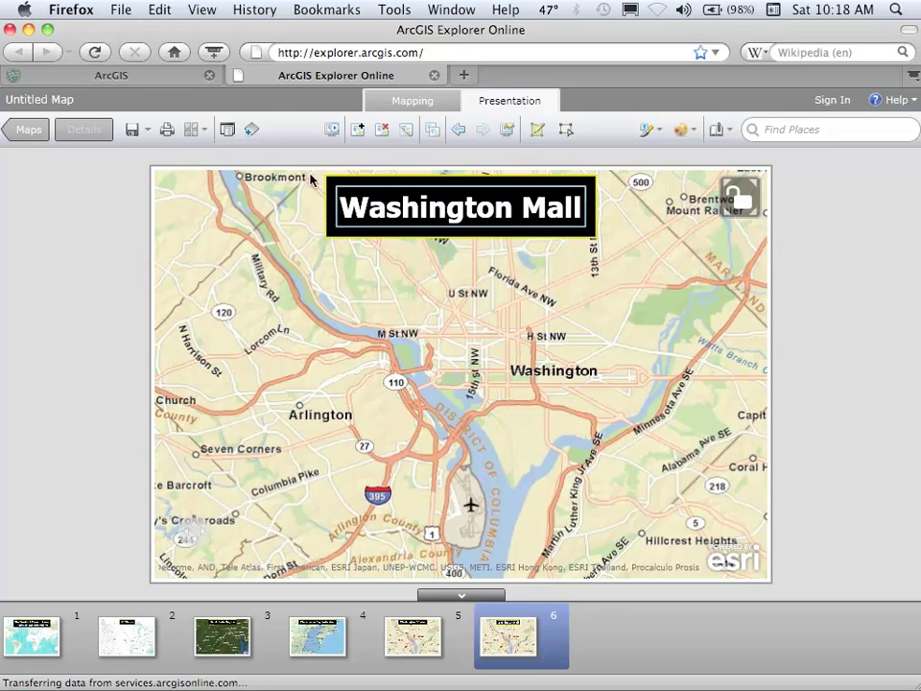
{"action": "left_click", "coordinate": [205, 135]}
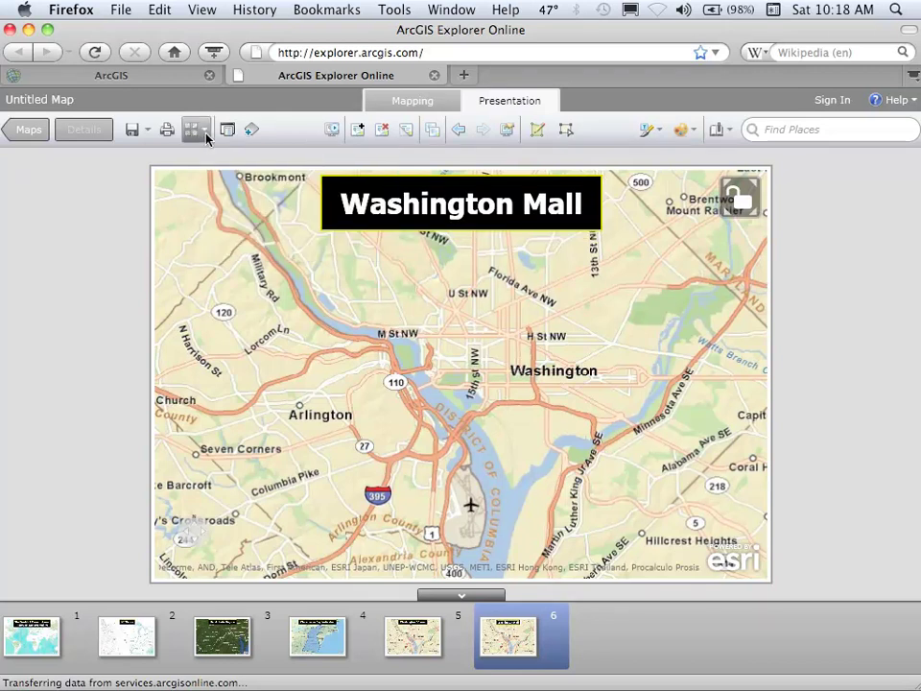
Switch slide 6 to the Imagery basemap and zoom in on the National Mall around the Washington Monument.
{"action": "left_click", "coordinate": [238, 328]}
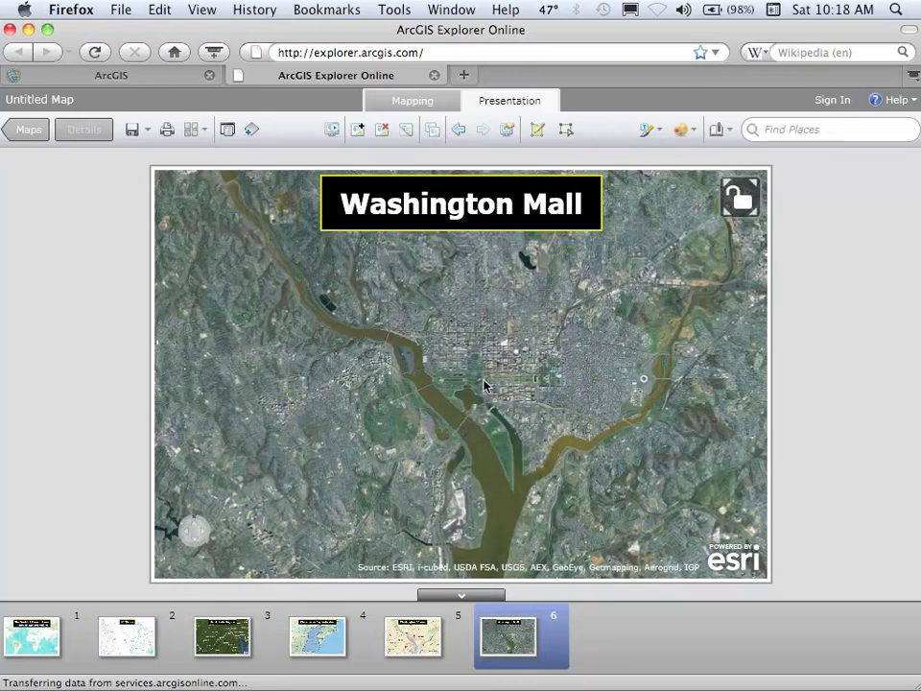
{"action": "scroll", "coordinate": [485, 384], "scroll_direction": "up", "scroll_amount": 2}
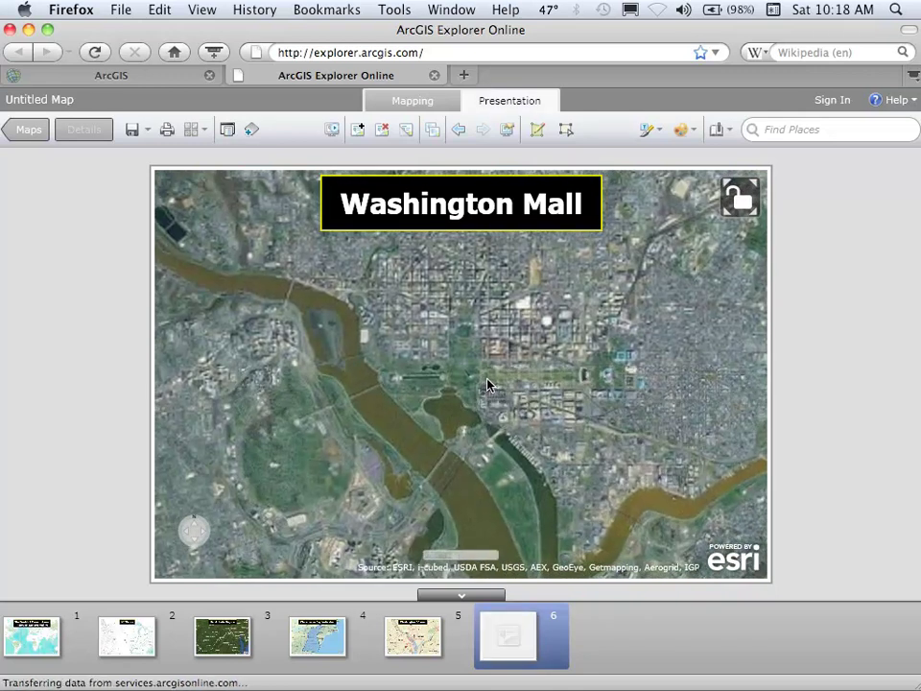
{"action": "scroll", "coordinate": [488, 384], "scroll_direction": "up", "scroll_amount": 2}
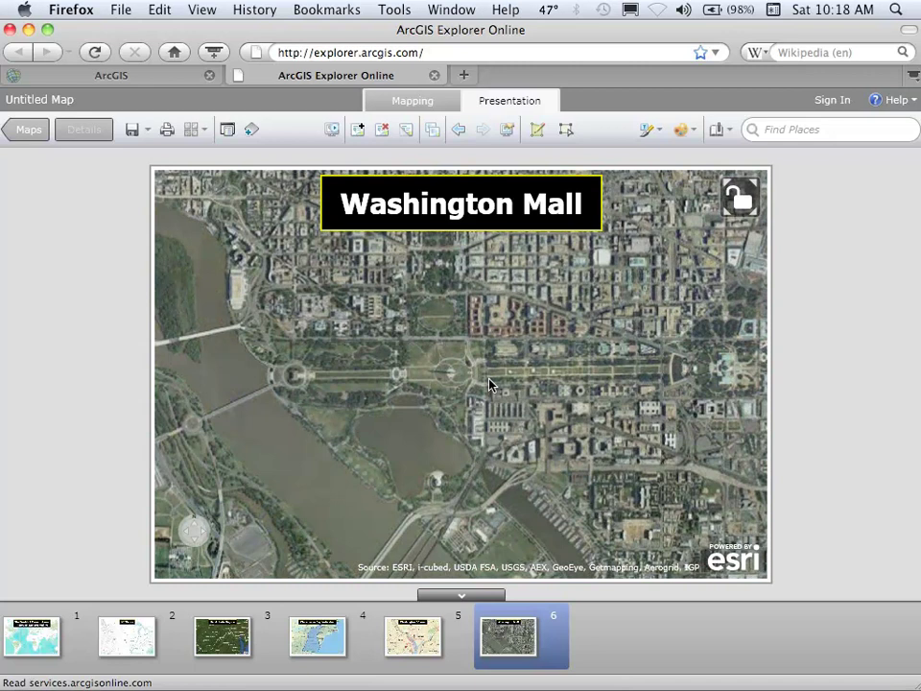
{"action": "left_click_drag", "start_coordinate": [489, 384], "coordinate": [466, 386]}
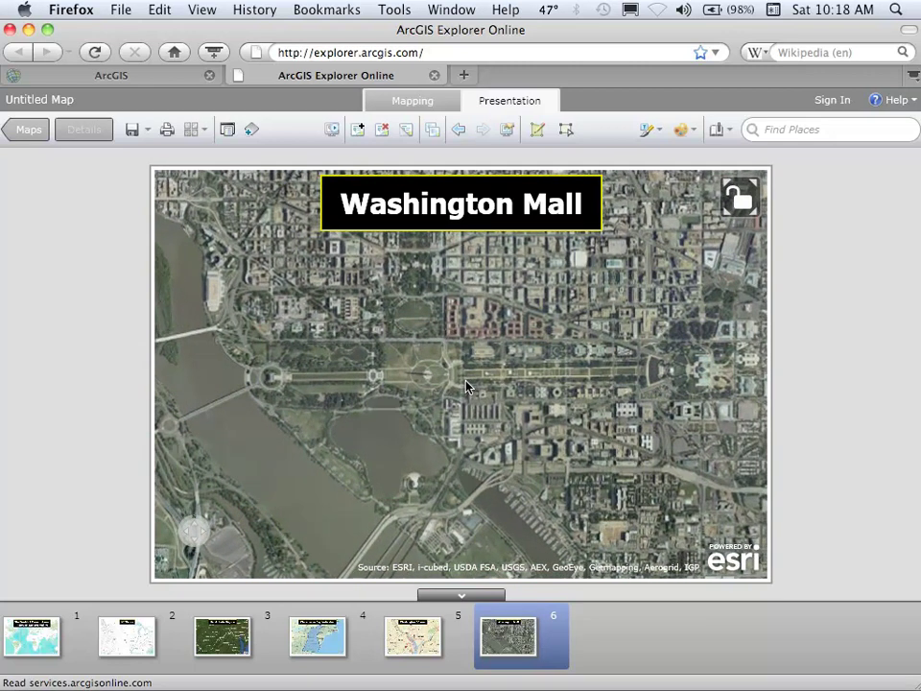
{"action": "scroll", "coordinate": [467, 386], "scroll_direction": "up", "scroll_amount": 2}
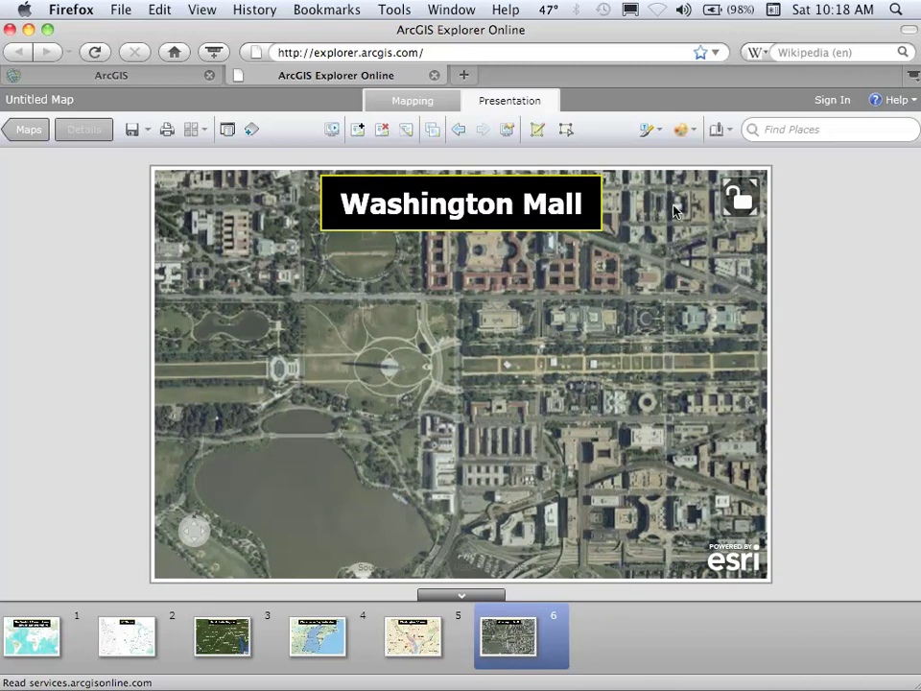
Lock the Washington Mall slide's map extent and go back to slide 1.
{"action": "left_click", "coordinate": [736, 204]}
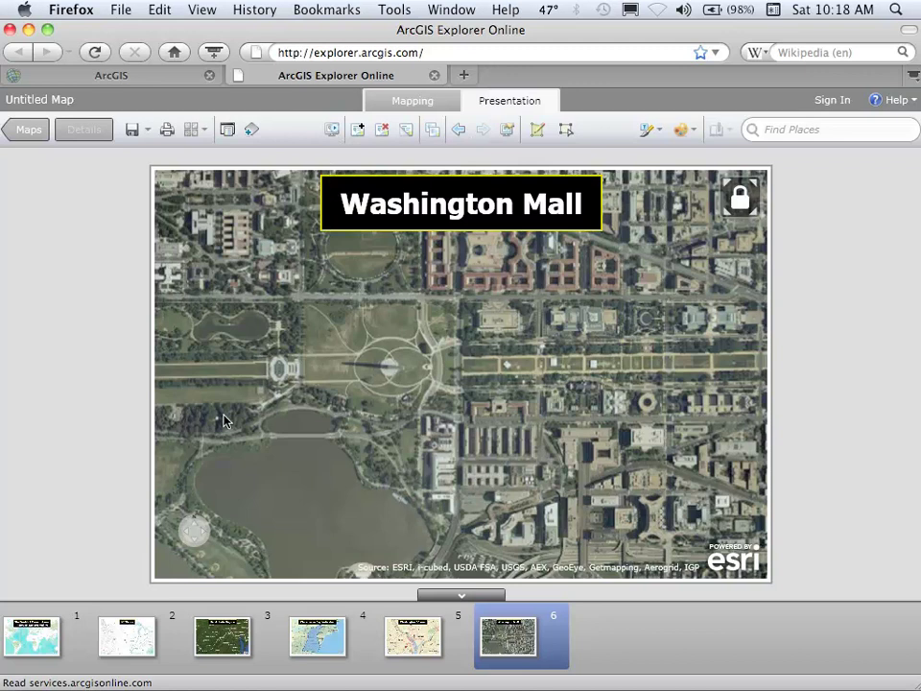
{"action": "left_click", "coordinate": [35, 637]}
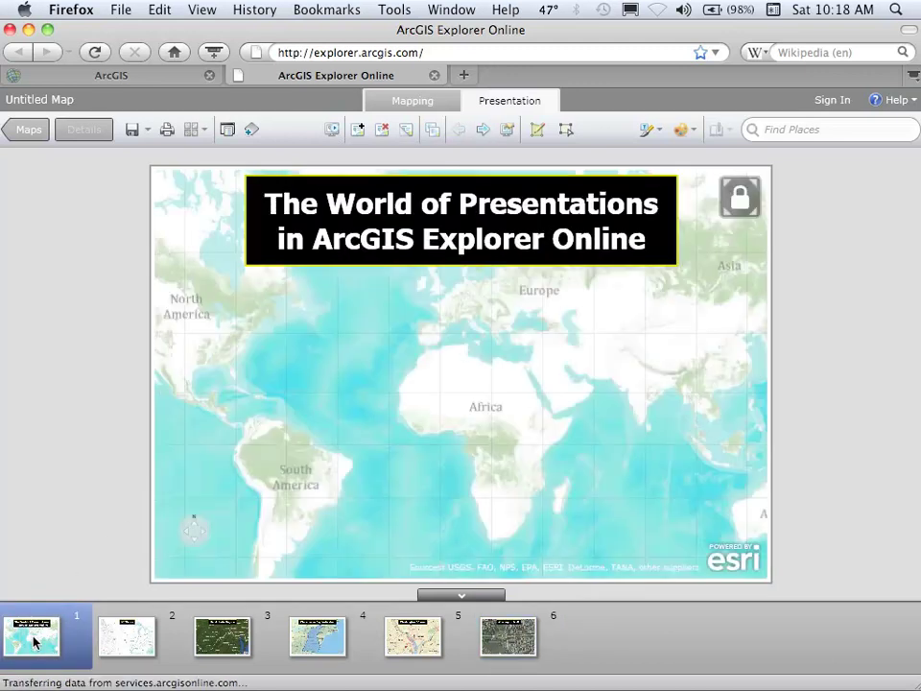
Play the presentation full-screen, inspect the 20° and 100° W grid line popups, then advance to 48 States.
{"action": "left_click", "coordinate": [330, 136]}
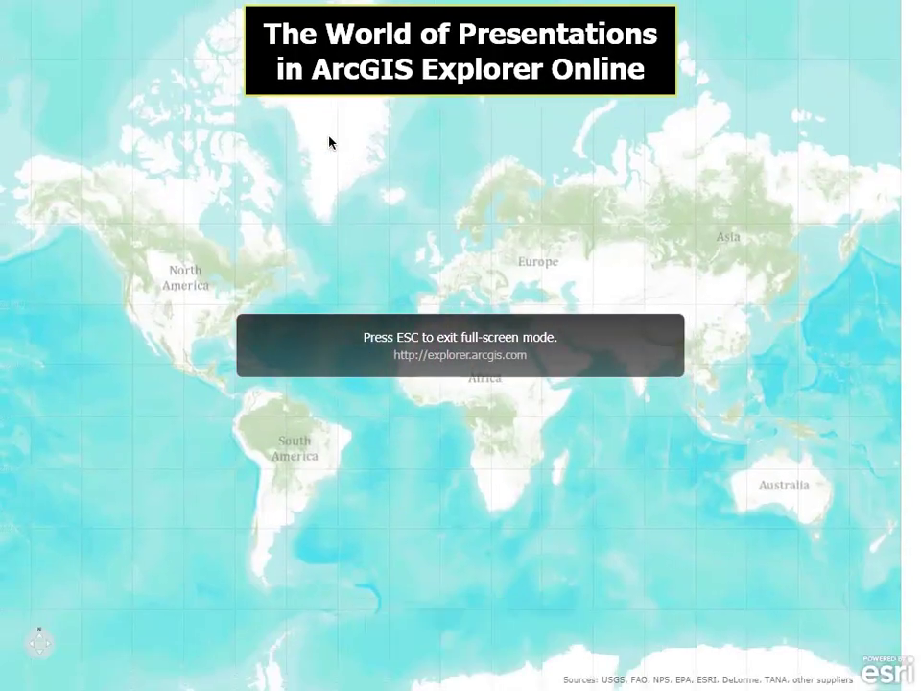
{"action": "left_click", "coordinate": [170, 370]}
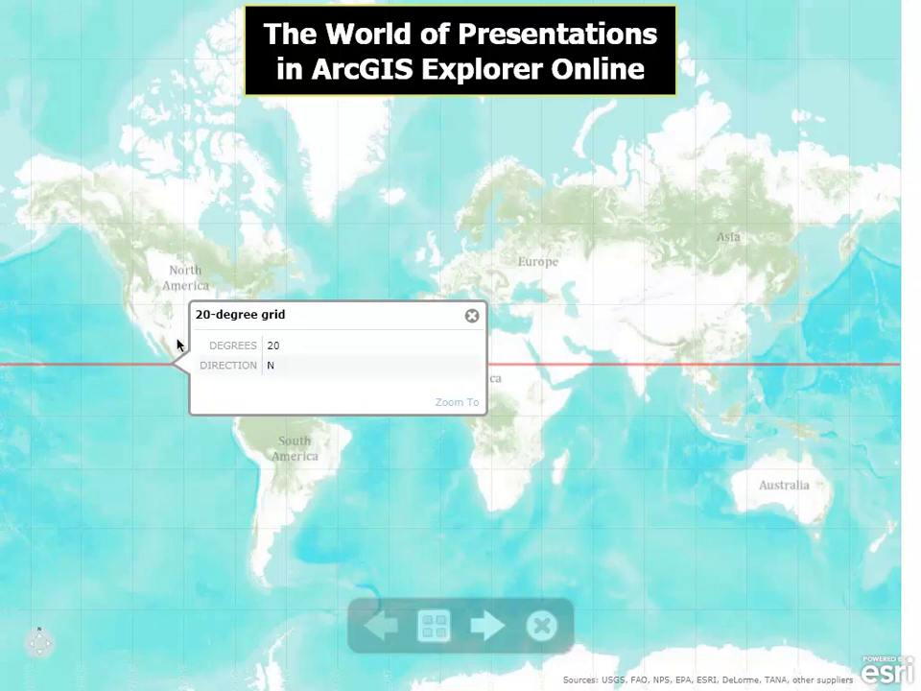
{"action": "left_click", "coordinate": [184, 334]}
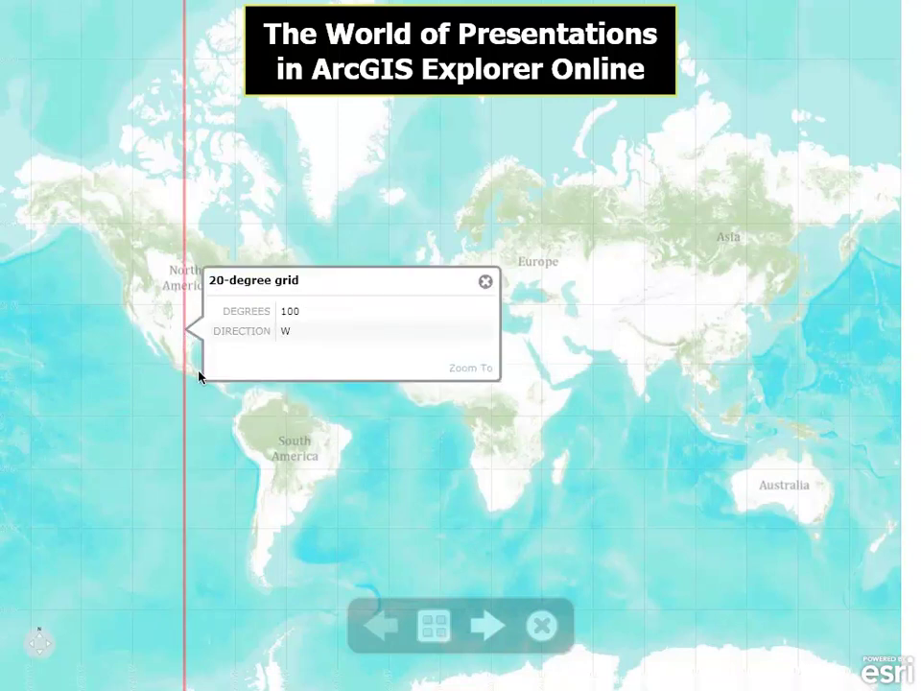
{"action": "left_click", "coordinate": [485, 282]}
{"action": "left_click_drag", "start_coordinate": [479, 581], "coordinate": [531, 514]}
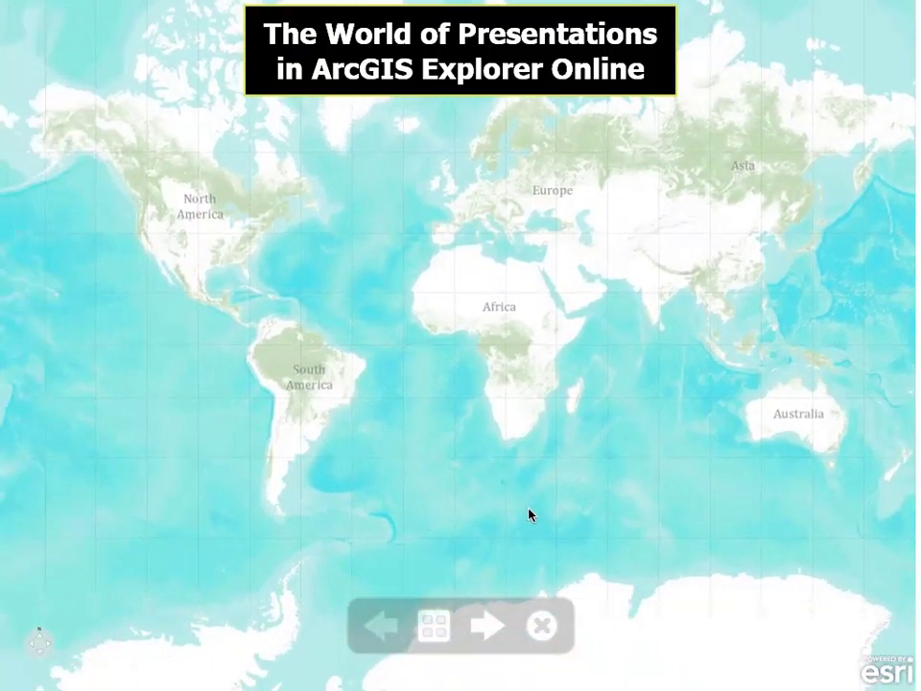
{"action": "left_click", "coordinate": [489, 623]}
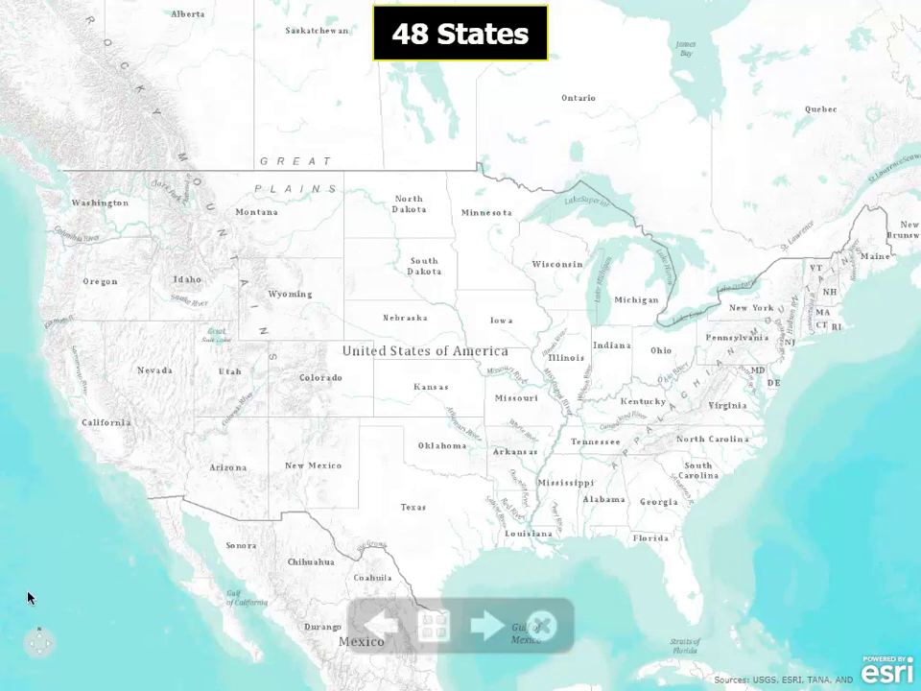
Zoom the 48 States map in and back out, then advance past Mid-Atlantic Region to Chesapeake Bay.
{"action": "mouse_move", "coordinate": [39, 635]}
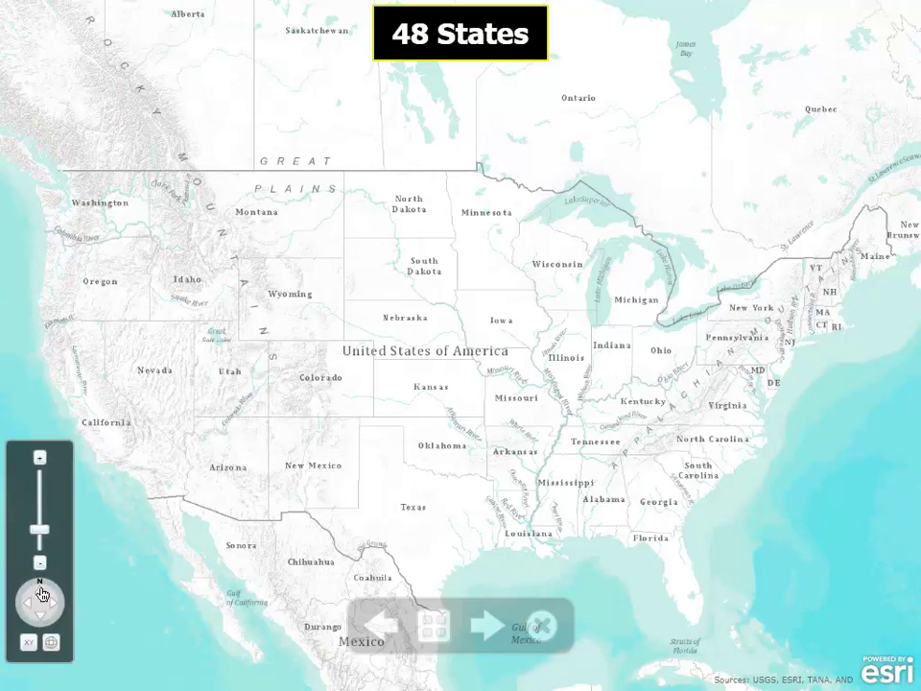
{"action": "left_click", "coordinate": [40, 458]}
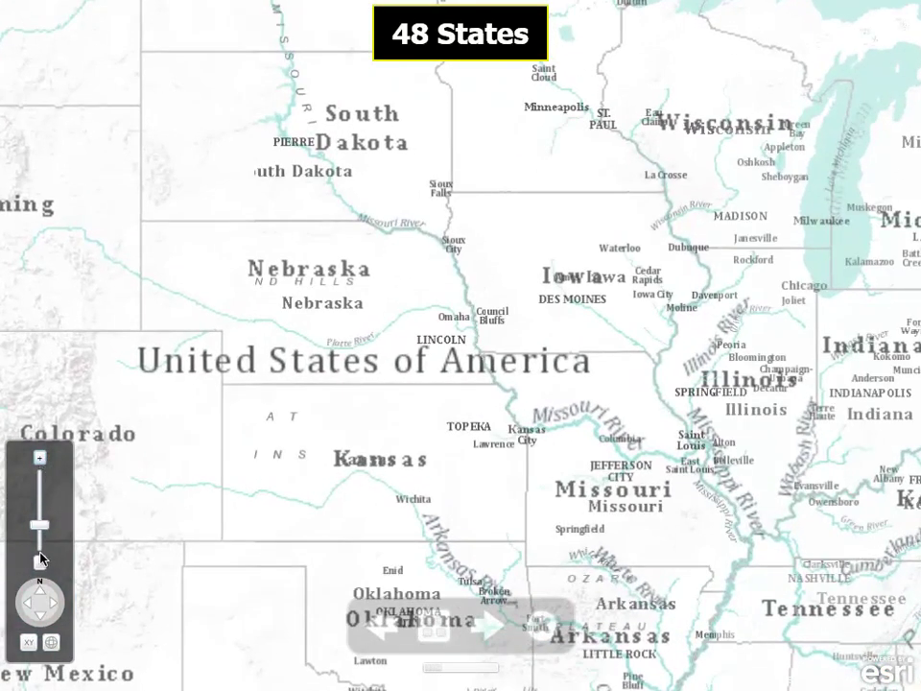
{"action": "left_click", "coordinate": [40, 563]}
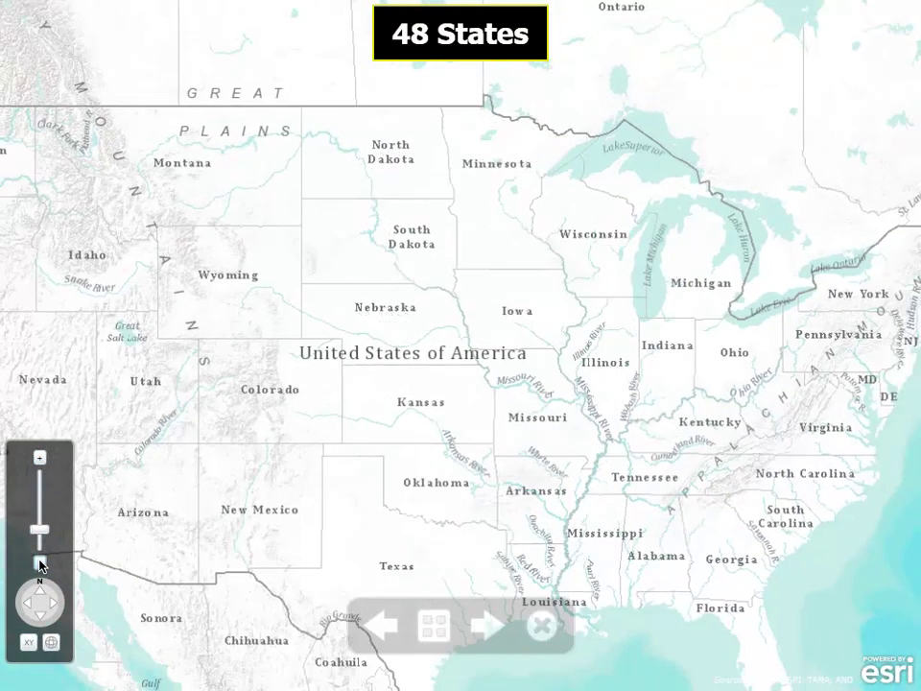
{"action": "left_click", "coordinate": [498, 625]}
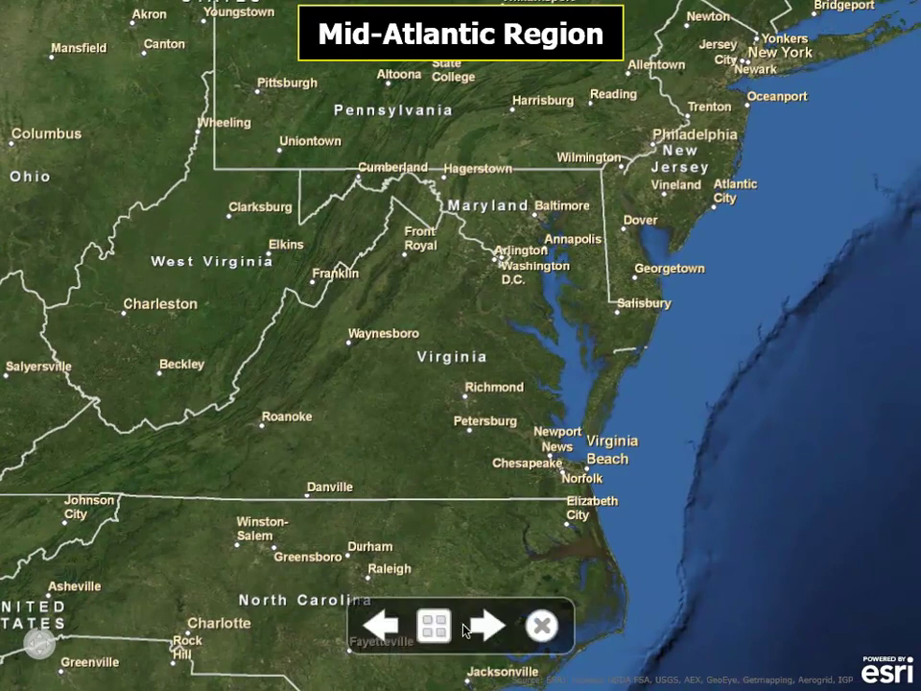
{"action": "left_click", "coordinate": [490, 627]}
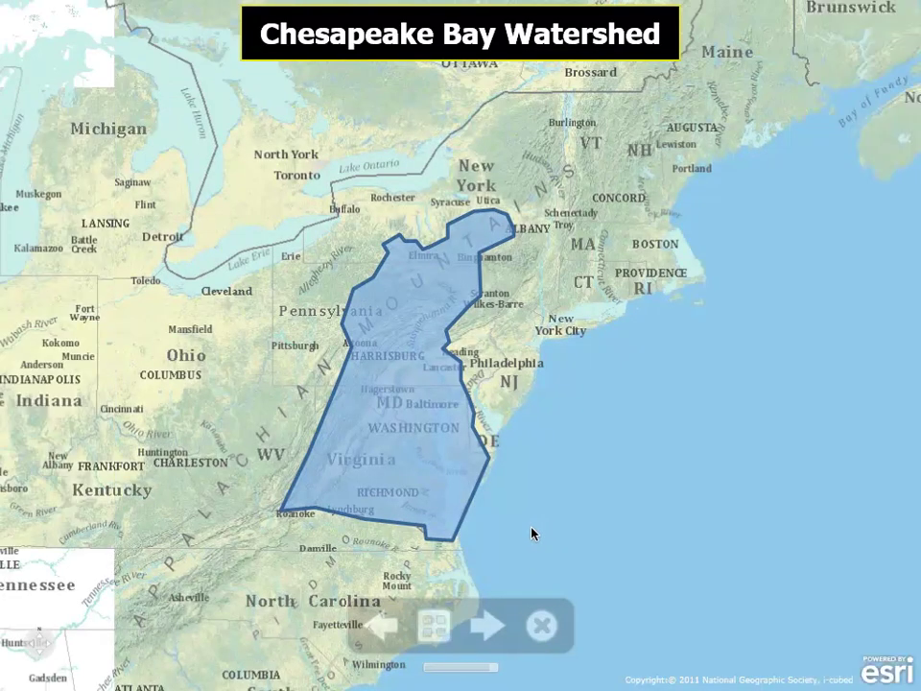
Go from the Chesapeake Bay Watershed slide to the Washington DC area street map.
{"action": "mouse_move", "coordinate": [419, 429]}
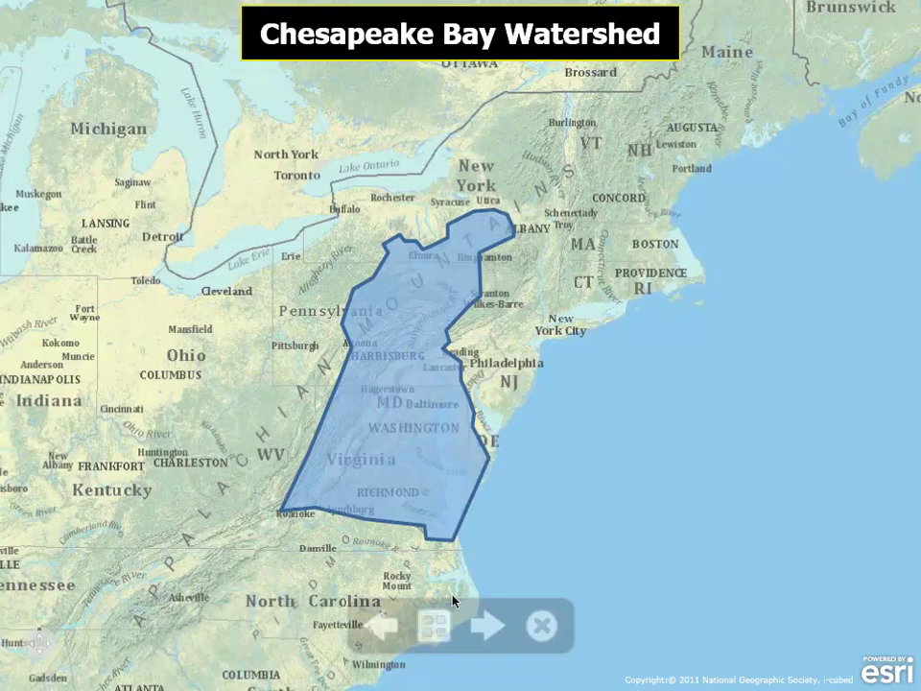
{"action": "left_click", "coordinate": [484, 629]}
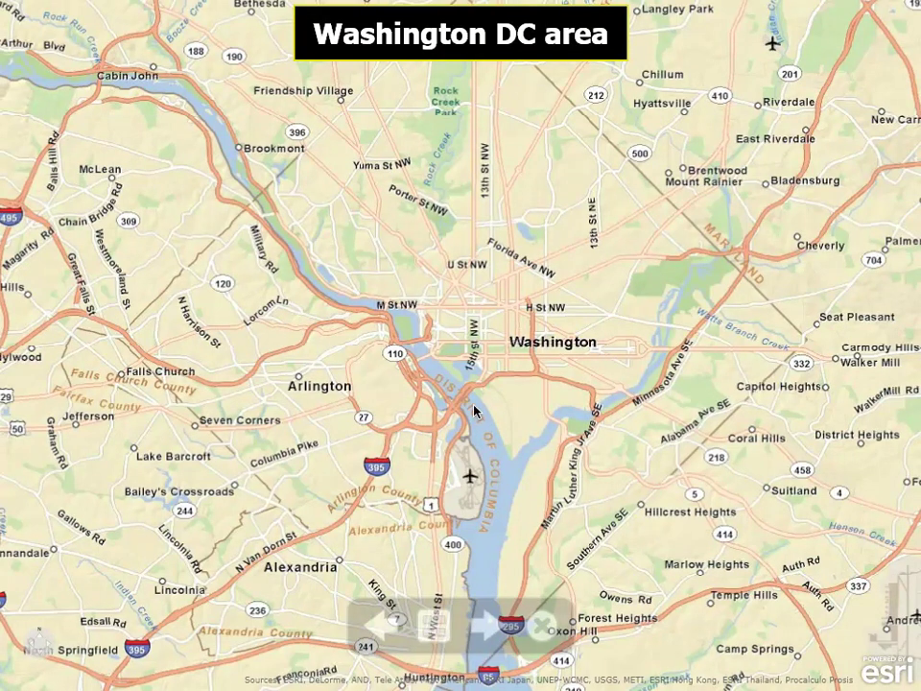
Zoom into and pan the Washington DC map, then advance to the Washington Mall slide.
{"action": "scroll", "coordinate": [473, 408], "scroll_direction": "up", "scroll_amount": 1}
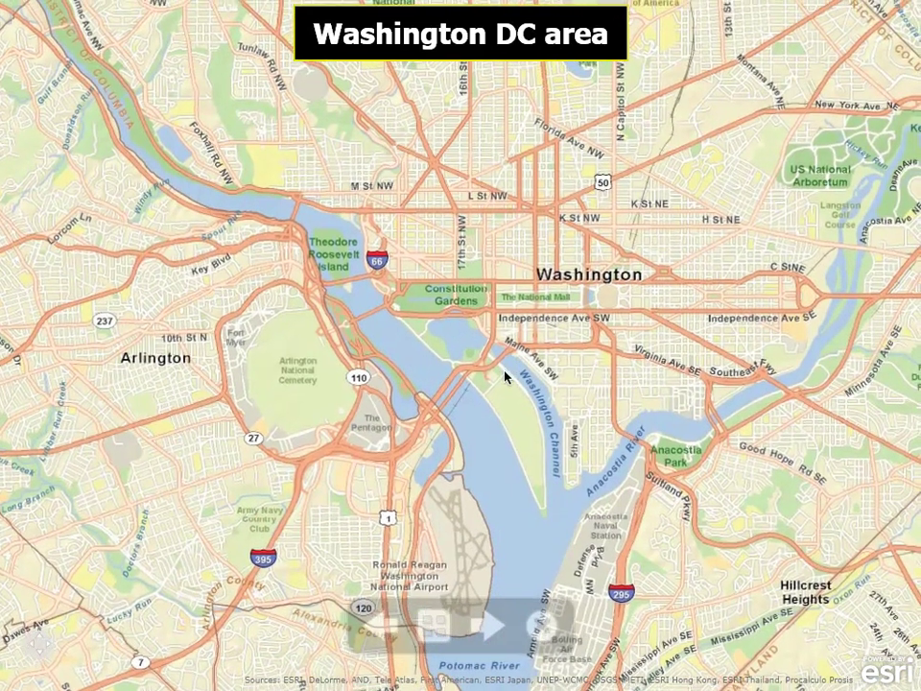
{"action": "left_click_drag", "start_coordinate": [506, 377], "coordinate": [457, 437]}
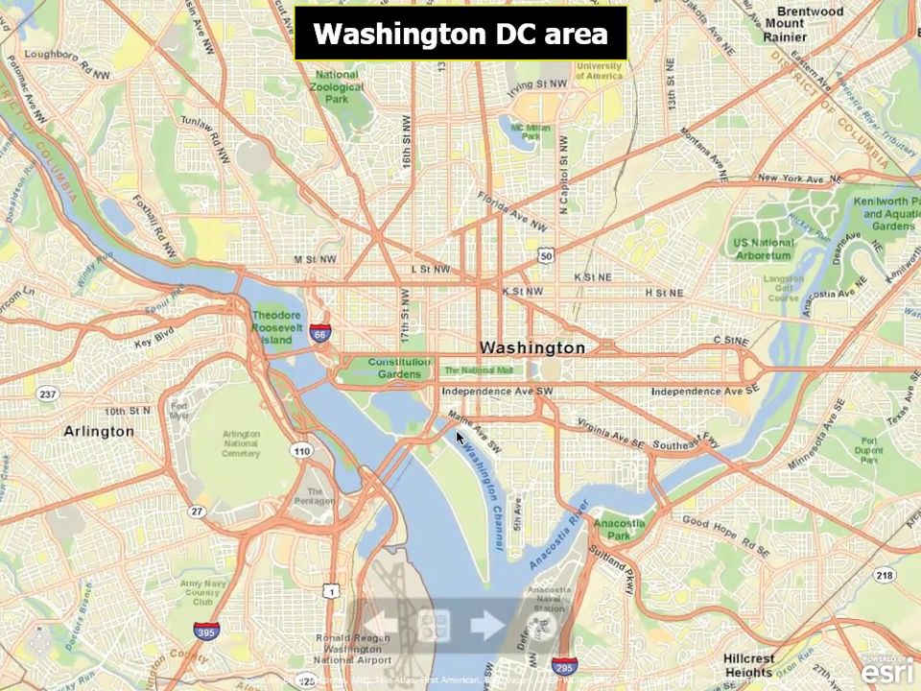
{"action": "scroll", "coordinate": [465, 400], "scroll_direction": "up", "scroll_amount": 1}
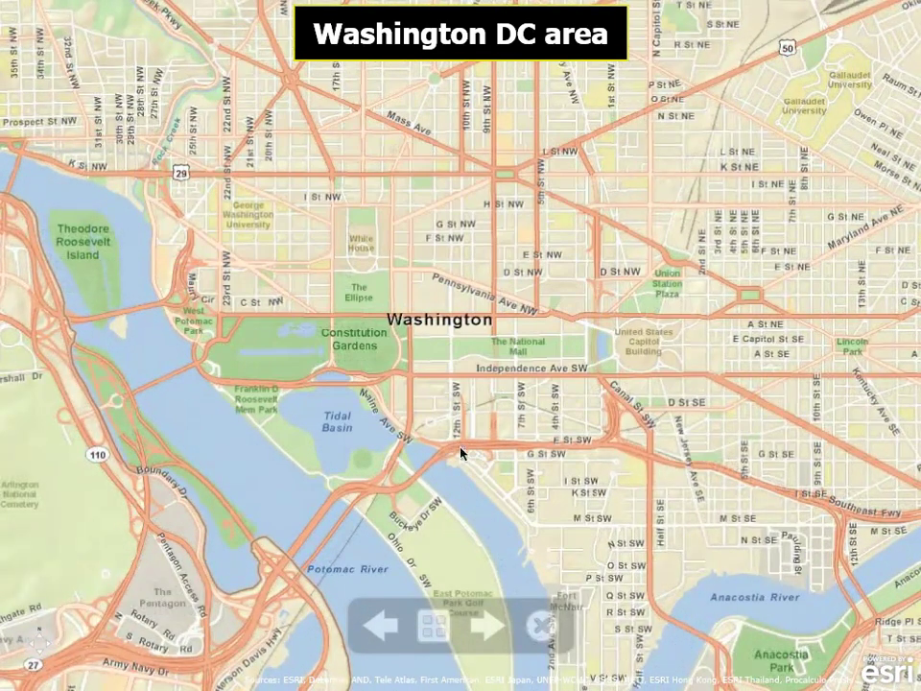
{"action": "left_click", "coordinate": [490, 626]}
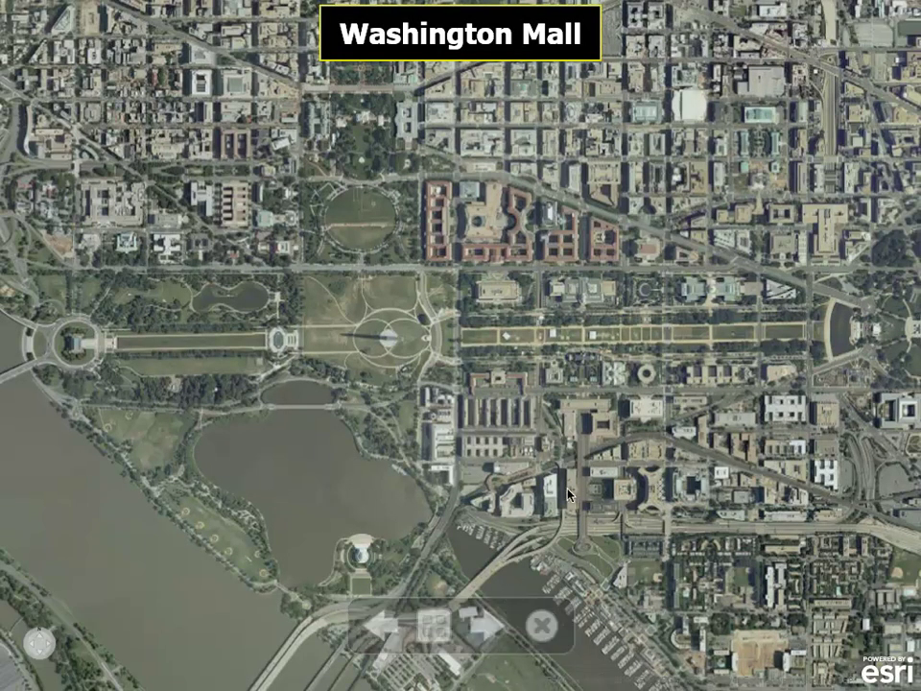
Pan the aerial Mall view slightly left, try going past the last slide, and exit full-screen.
{"action": "left_click_drag", "start_coordinate": [568, 495], "coordinate": [516, 502]}
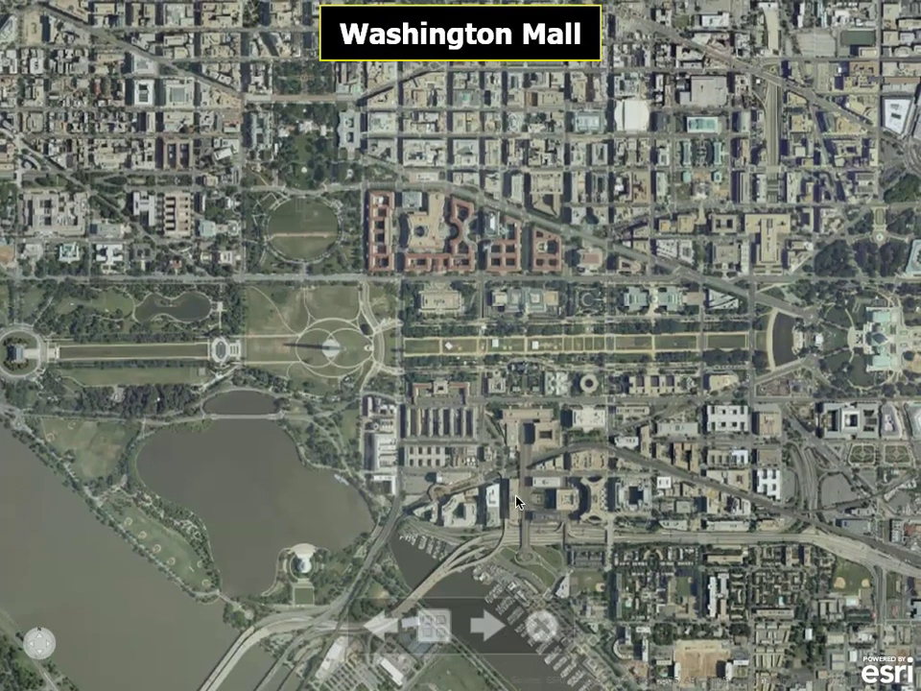
{"action": "left_click", "coordinate": [492, 632]}
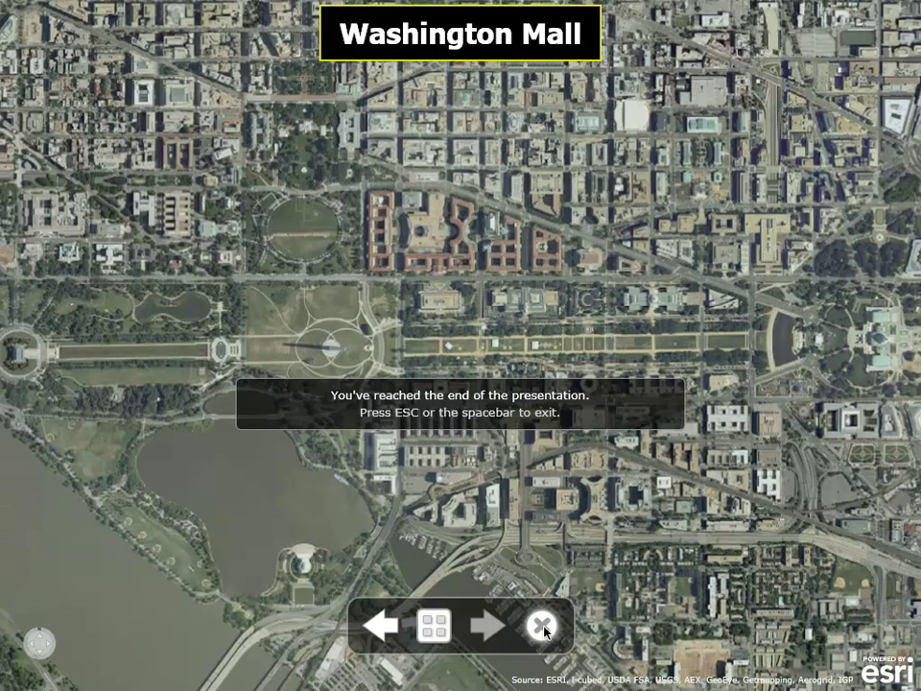
{"action": "left_click", "coordinate": [543, 629]}
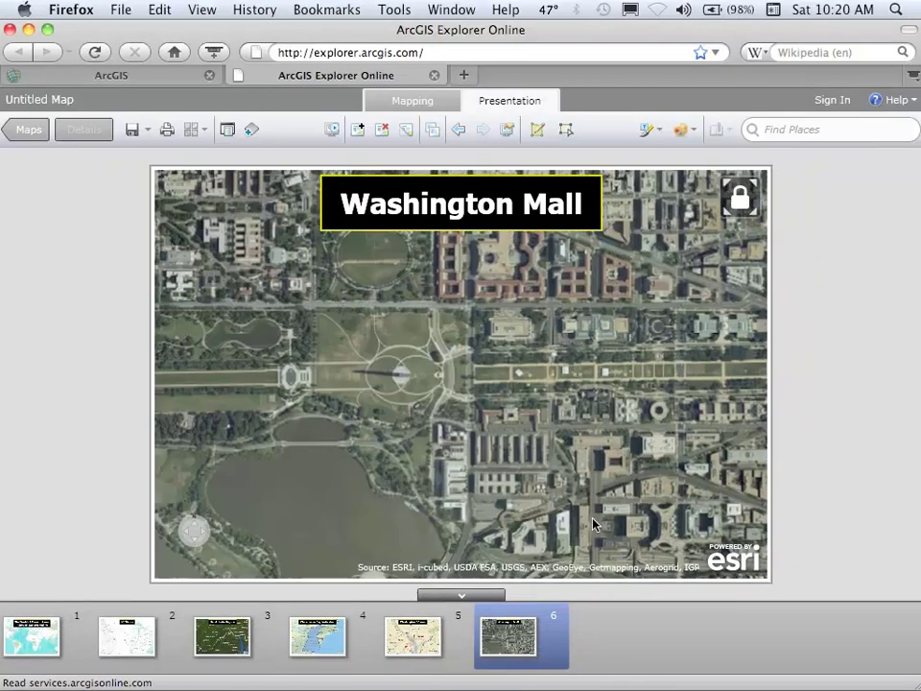